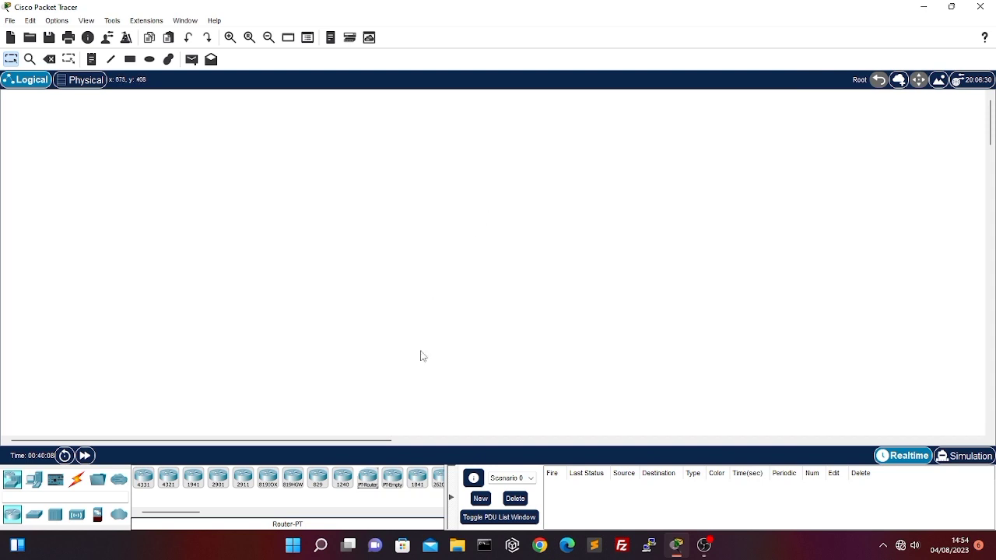
Add a Router-PT to the logical workspace and open its command line interface
click(367, 477)
click(479, 249)
click(479, 249)
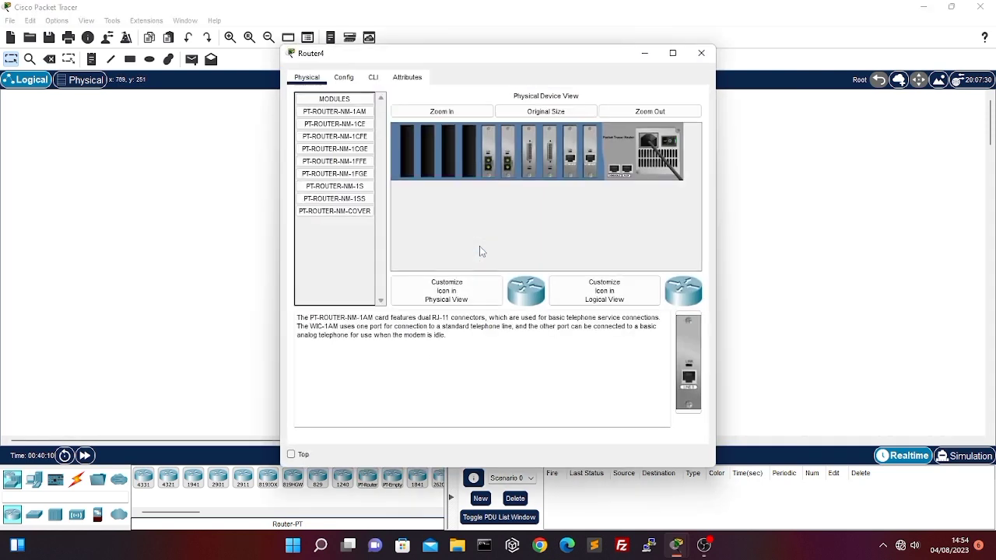
click(374, 77)
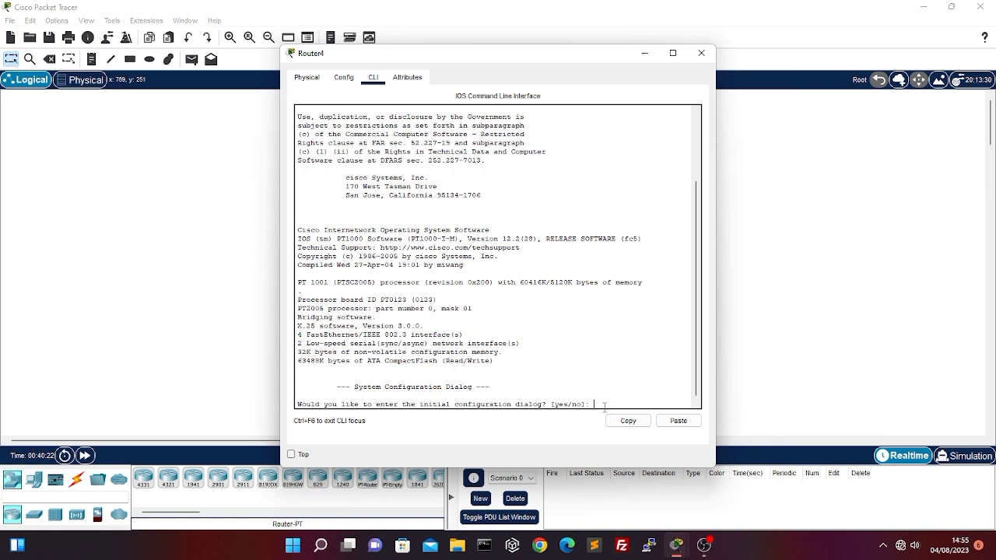
Decline the router's initial configuration dialog and enter privileged mode with enable
text(n)
key(Return)
key(Return)
text(enable)
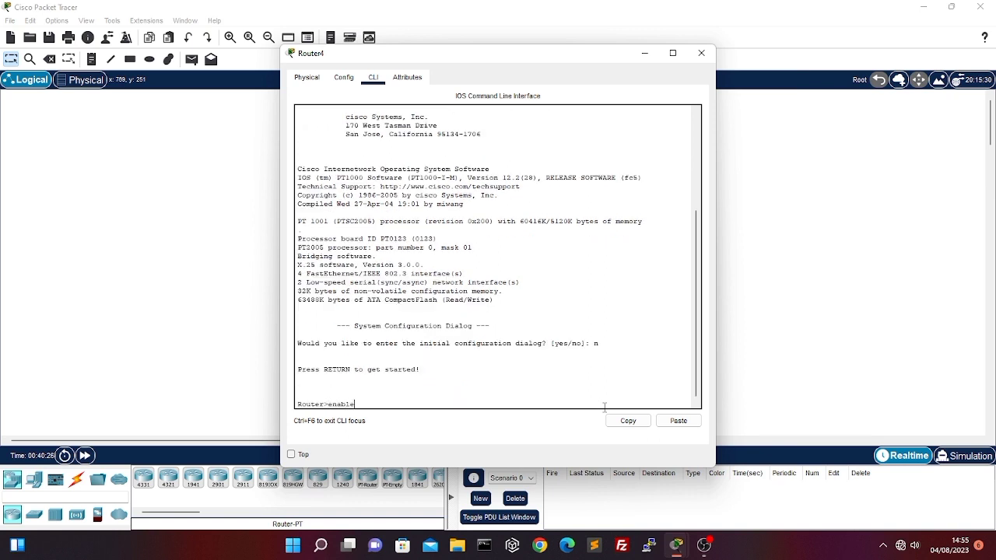
key(Return)
Exit the router's console session, start it again and re-enter privileged mode
text(er#e)
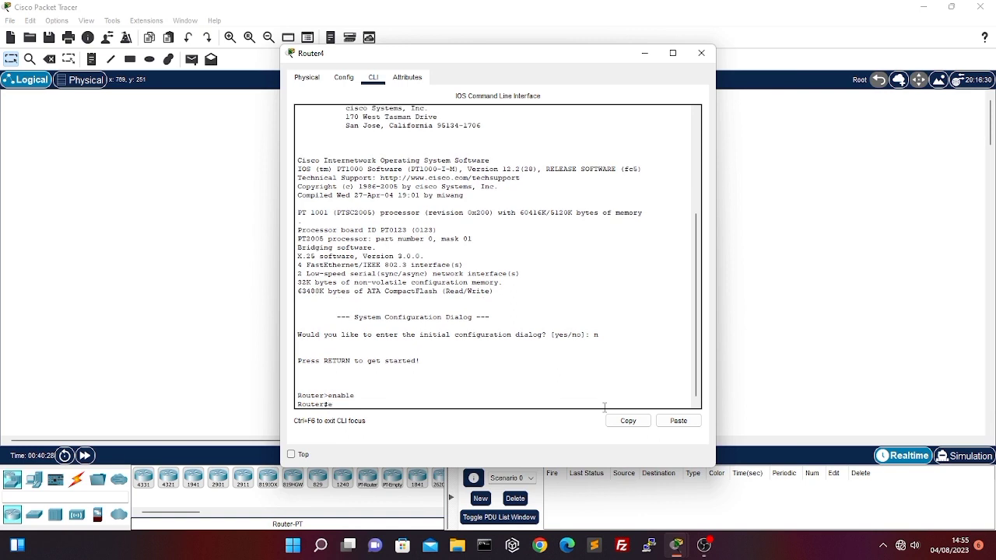
text(xit)
key(Return)
key(Return)
text(enable)
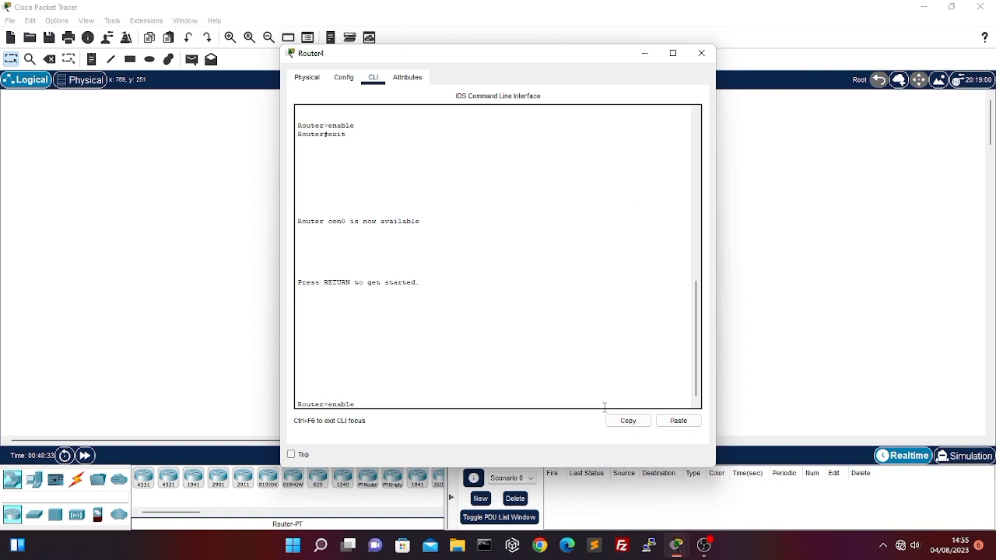
key(Return)
Enter global configuration mode with configure terminal and exit back to privileged mode
text(configur)
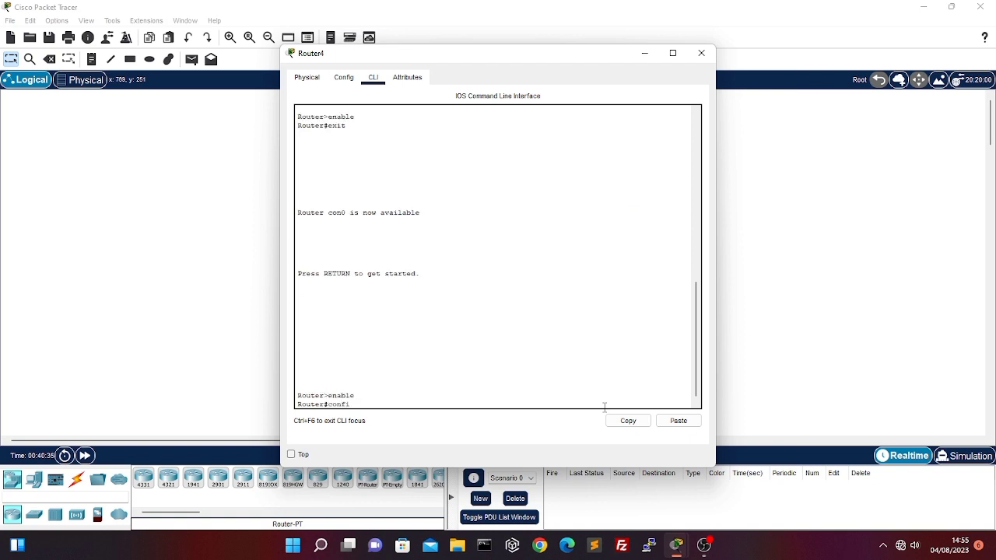
text(e terminal)
key(Return)
text(er(config)#e)
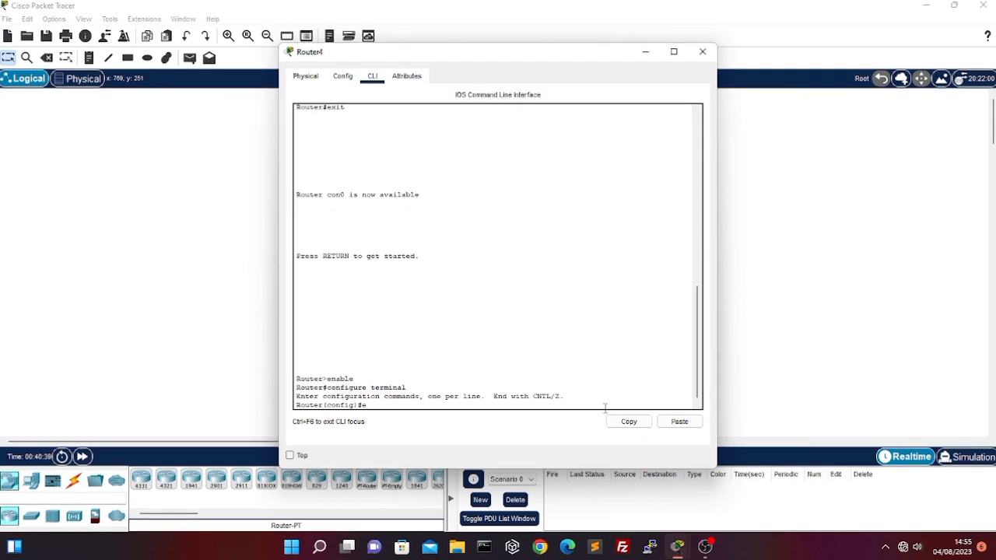
text(xit)
key(Return)
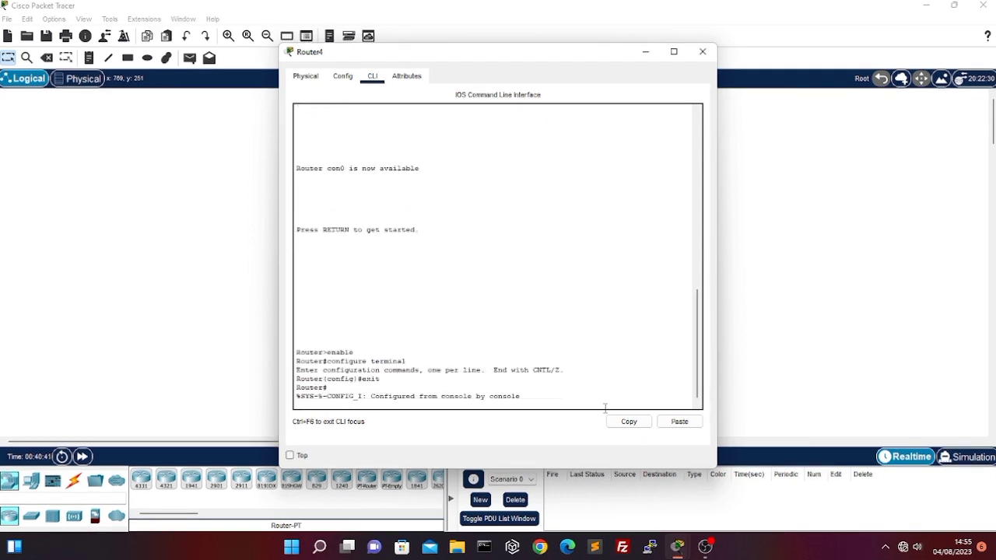
Enter global configuration mode and set the router's hostname to the owner's first name
text(c)
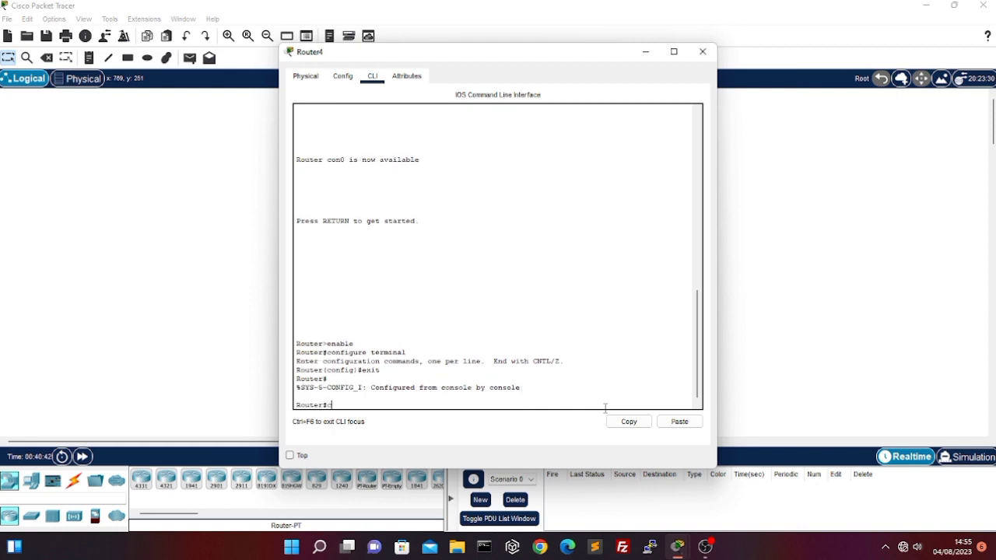
text(onfigure terminal)
key(Return)
text(h)
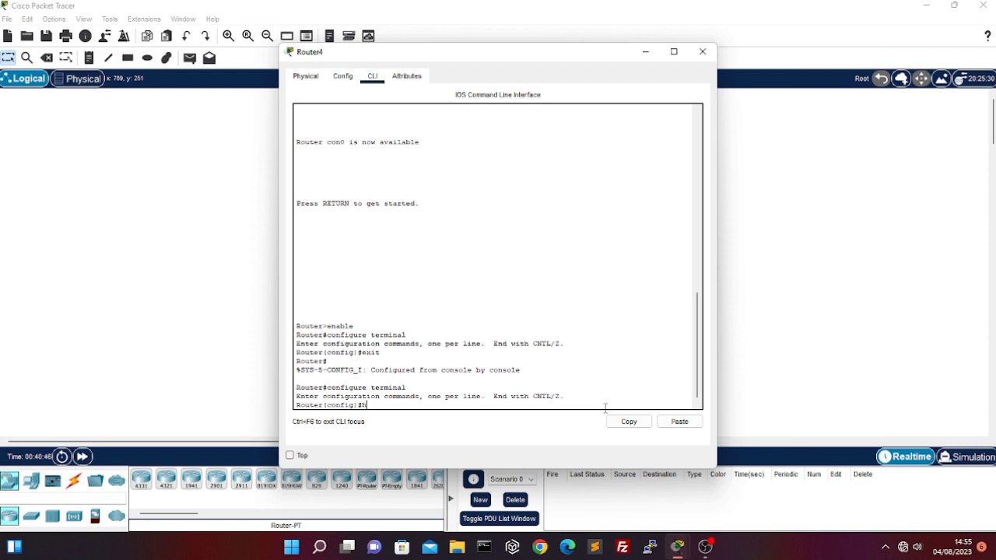
text(ostname rahme)
key(Return)
Set the enable password for the router's privileged mode
text(enable passwo)
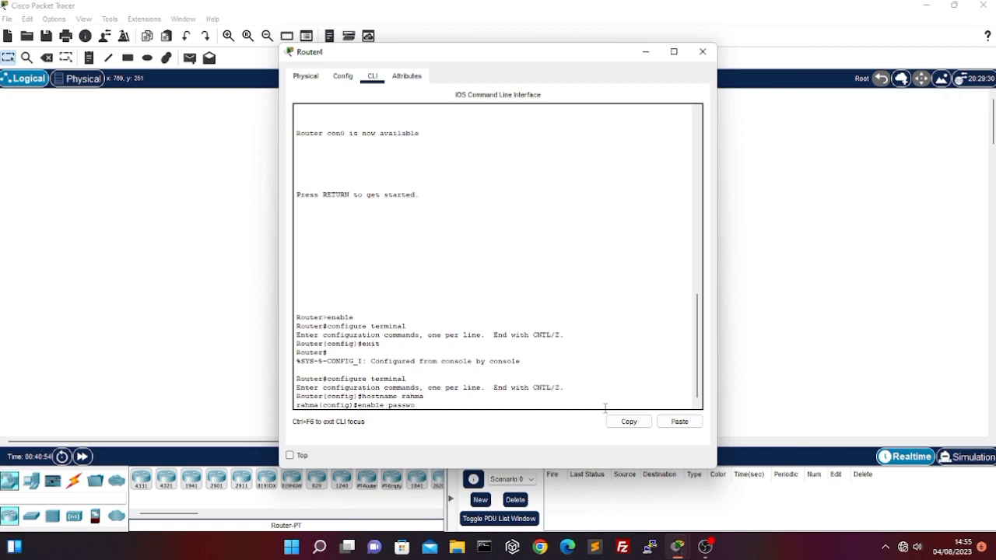
text(rd kunci)
key(Return)
Exit configuration and privileged mode, and start a new console session in user mode
text(e)
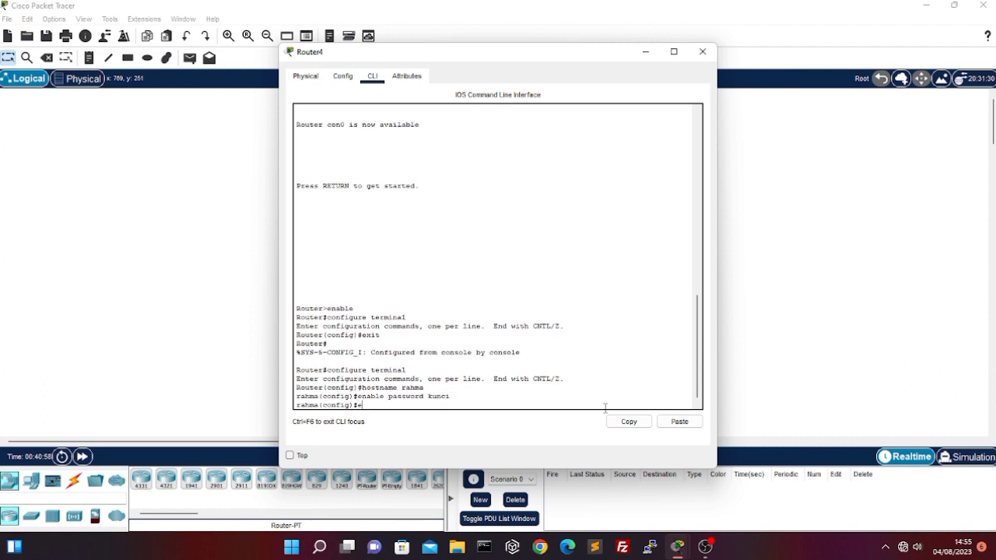
text(xit)
key(Return)
text(w)
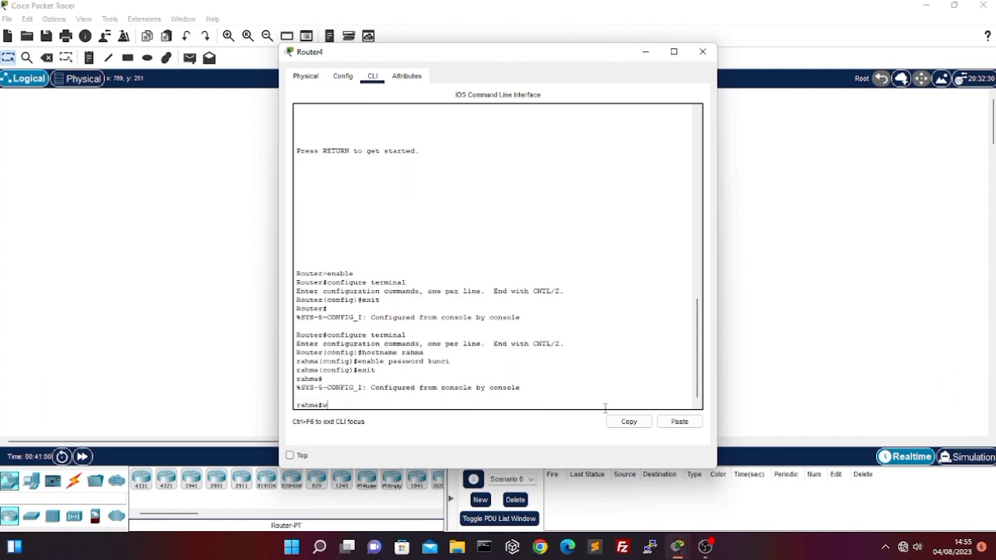
key(BackSpace)
text(exit)
key(Return)
Enter privileged mode with enable, supplying the enable password
key(Return)
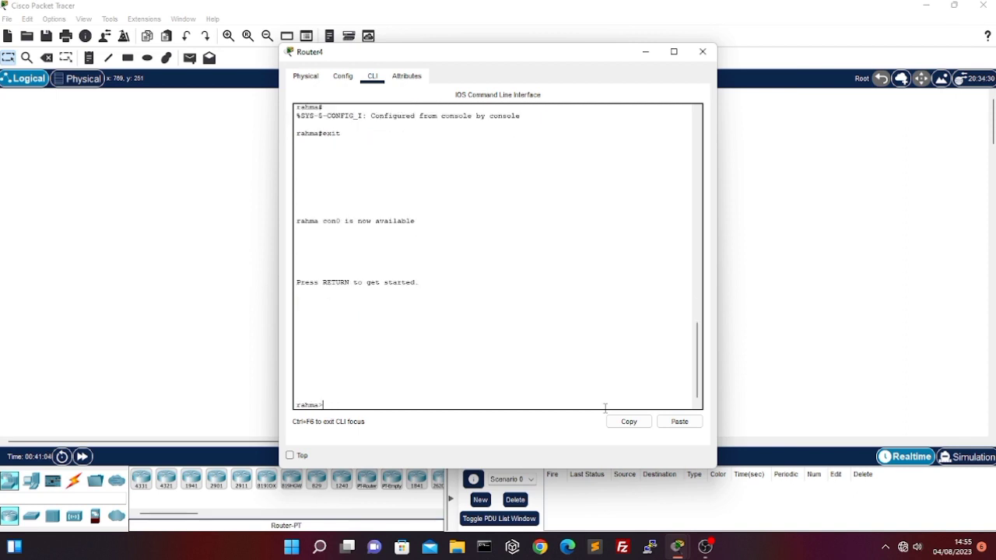
text(enablr)
key(Return)
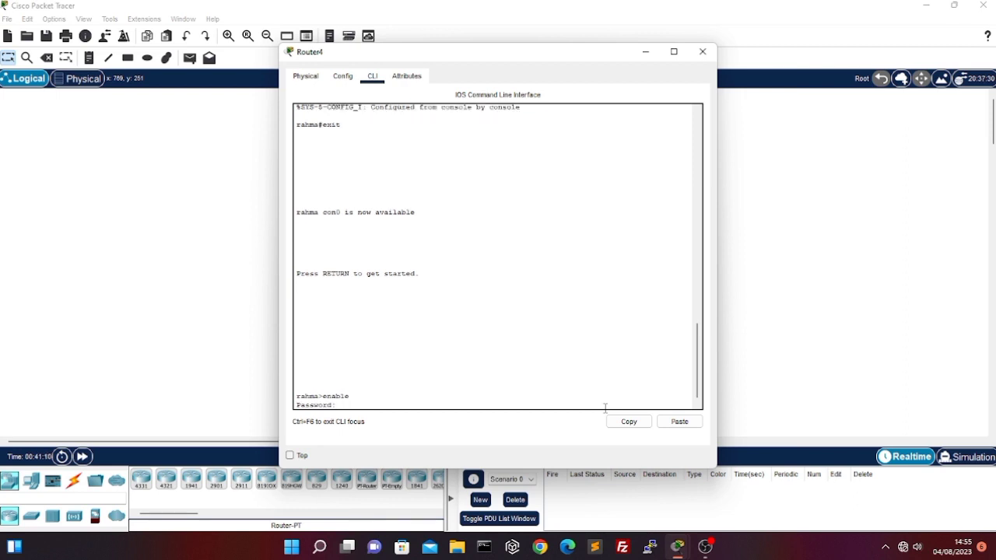
key(Return)
Enter global configuration mode and open line configuration for console 0
text(configure terminal)
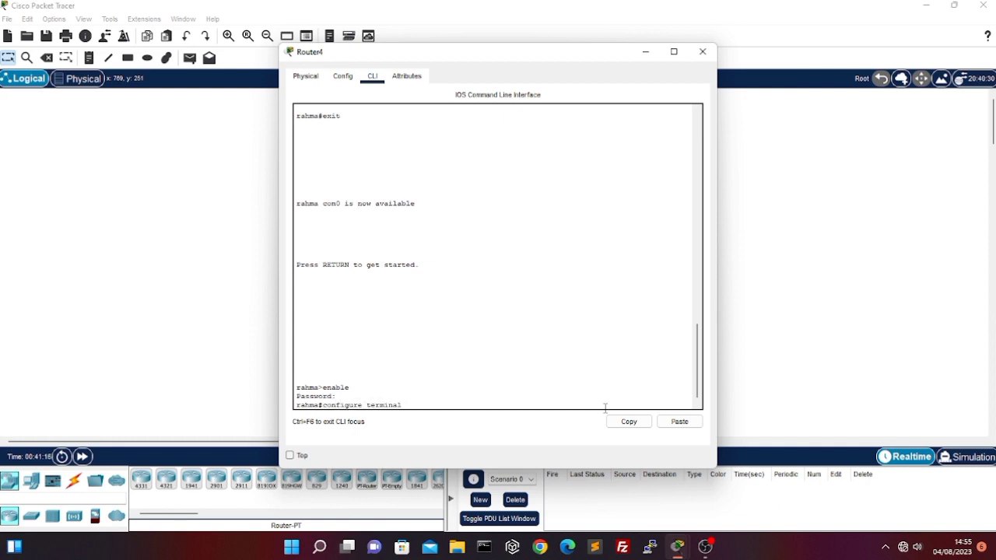
key(Return)
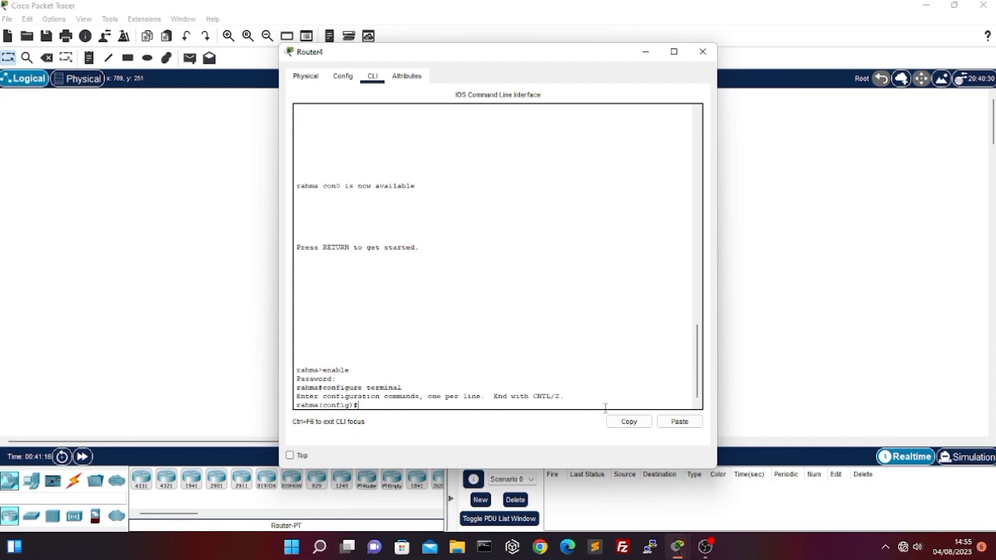
text(line console 0)
key(Return)
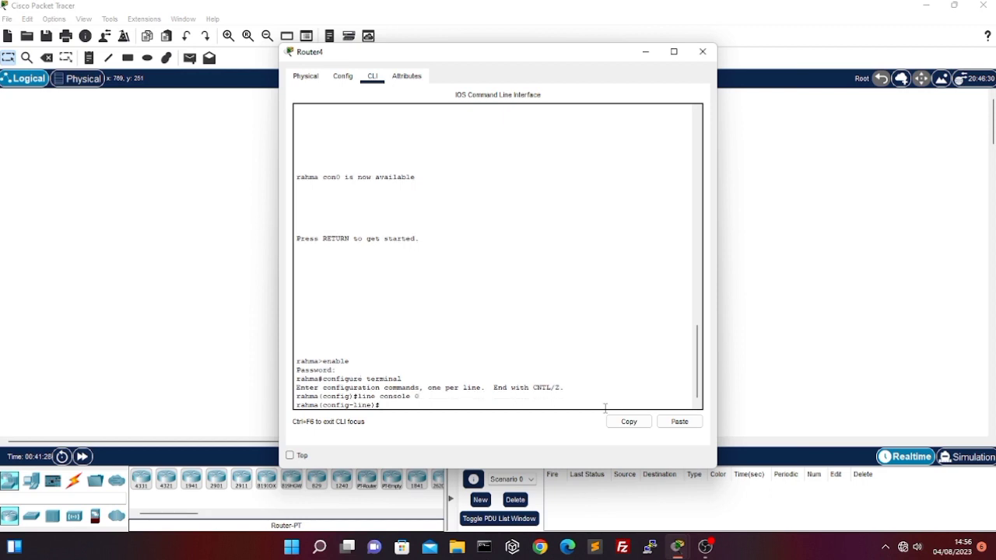
Set the access password for console line 0
text(password indonesia)
key(Return)
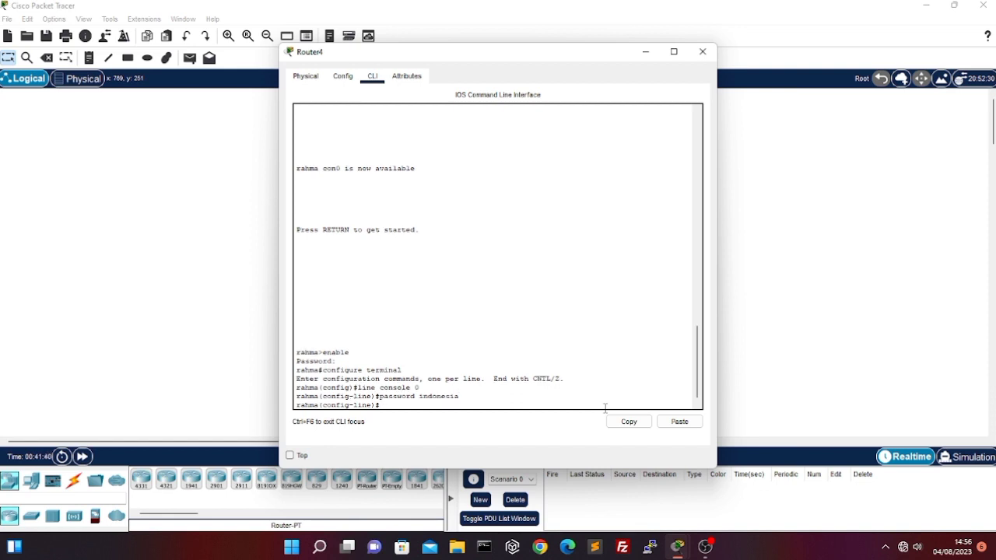
Require password authentication on the console line with the login command
text(shoq)
key(BackSpace)
key(BackSpace)
key(BackSpace)
key(BackSpace)
text(login)
key(Return)
Exit all configuration levels, log out of the router and bring up the console password prompt
text(exit)
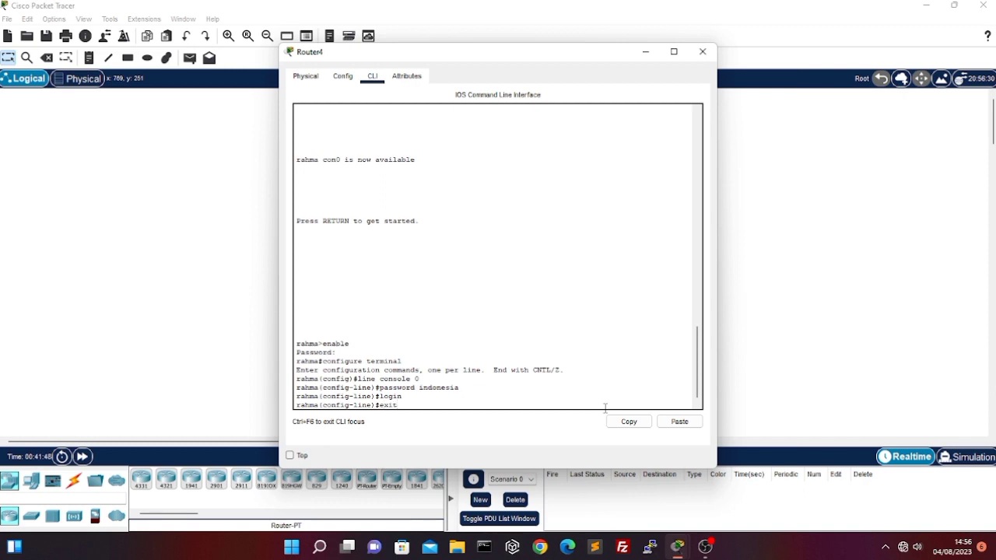
key(Return)
text(exit)
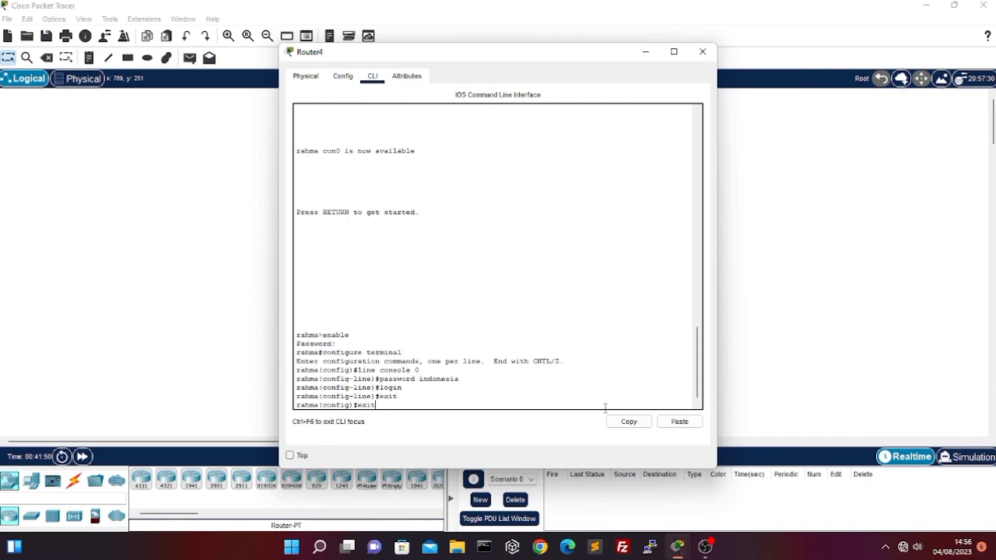
key(Return)
key(Return)
text(exit)
key(Return)
key(Return)
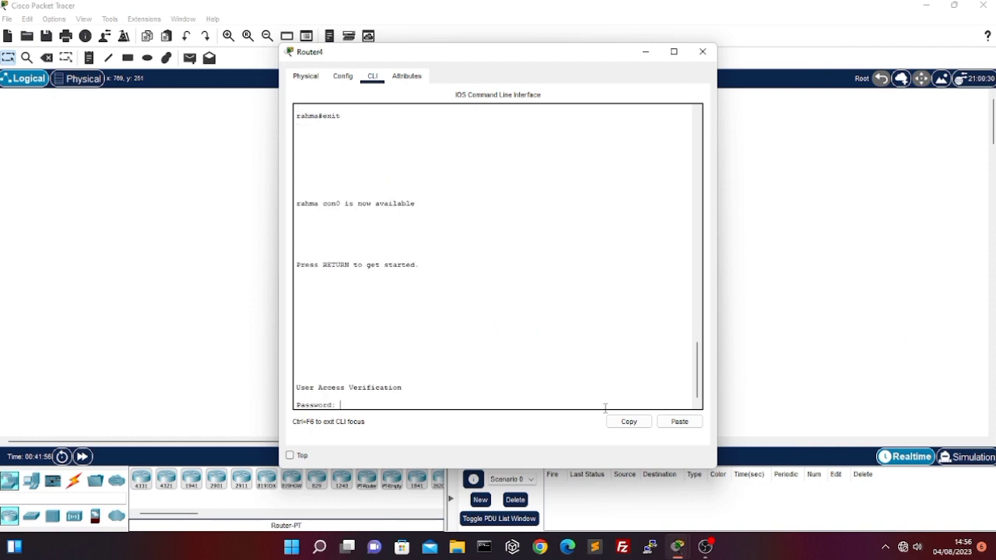
Log in with the console password and enter privileged mode with the enable password
key(Return)
text(enable)
key(Return)
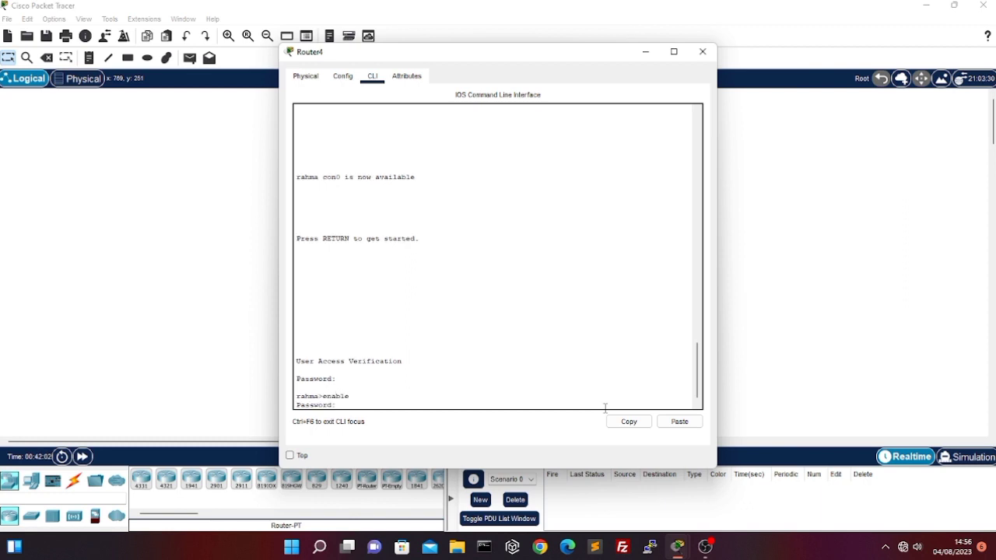
key(Return)
Display the router's running configuration with show running-config
text(show)
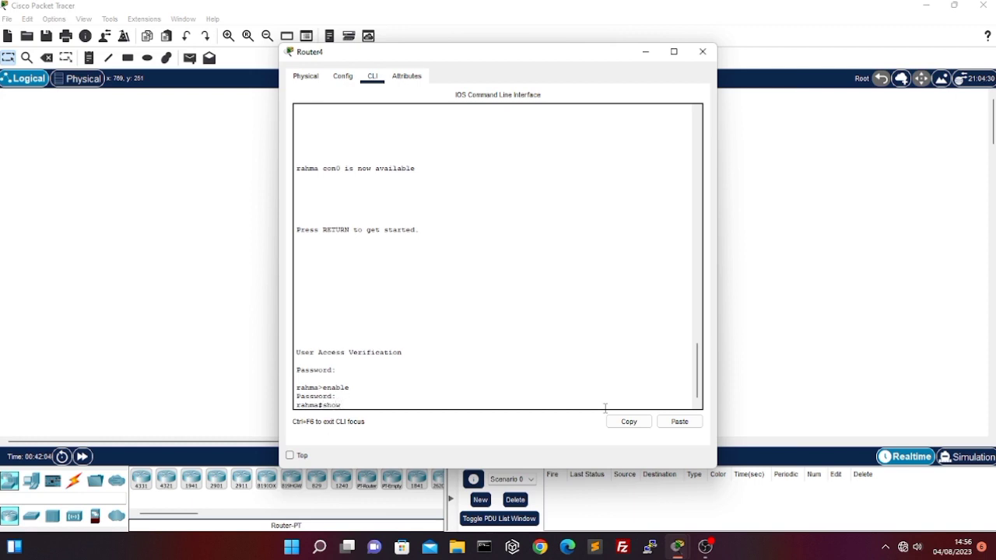
text( running-config)
key(Return)
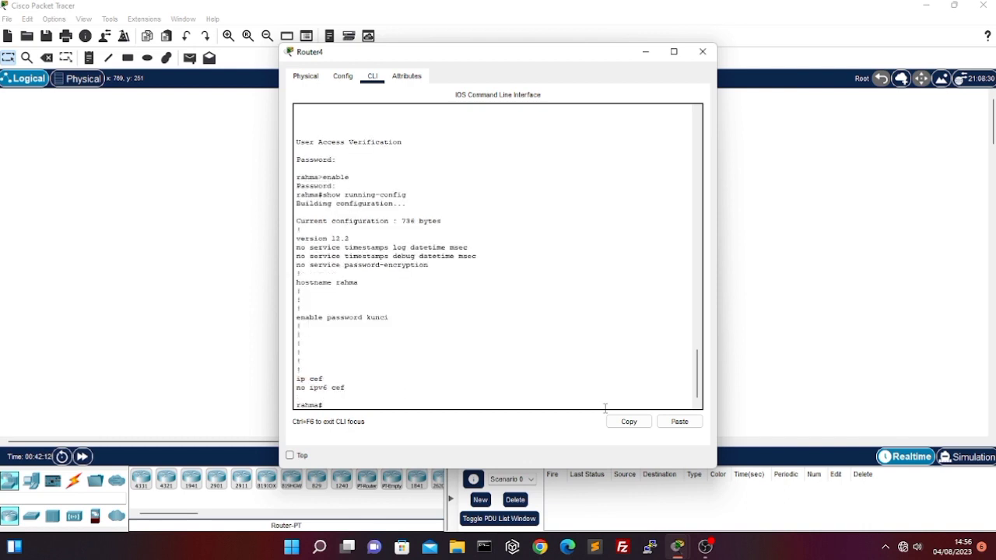
Enter global configuration mode and set an enable secret password for privileged mode
text(configure terminal)
key(Return)
text(enable sec)
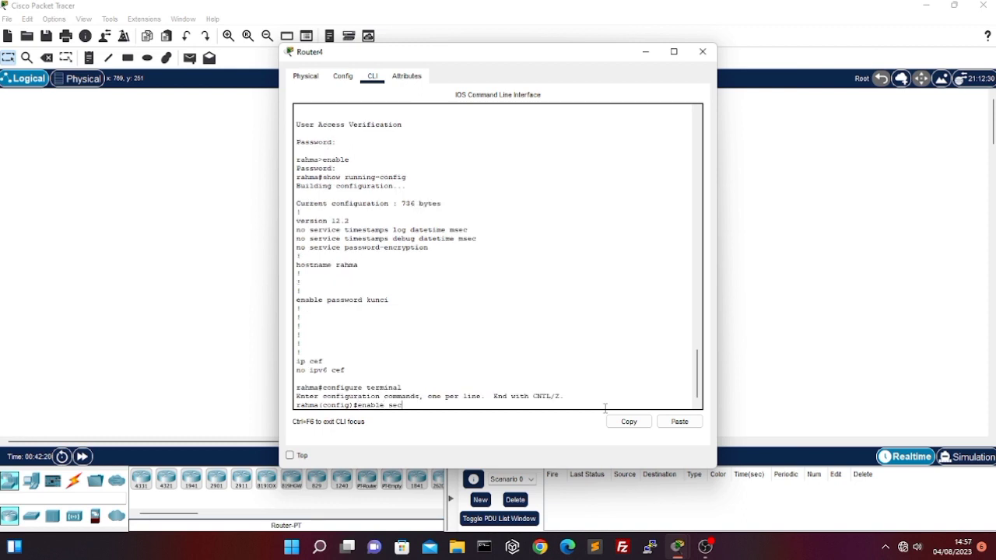
text(ret belajar)
key(Return)
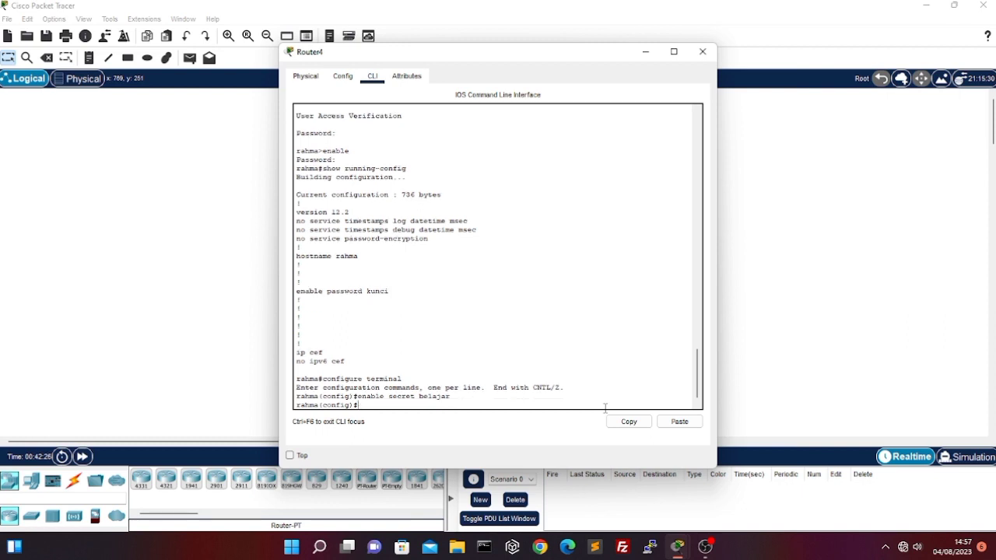
Leave global configuration mode, log out of the router and reopen the console login prompt
text(exit)
key(Return)
text(exit)
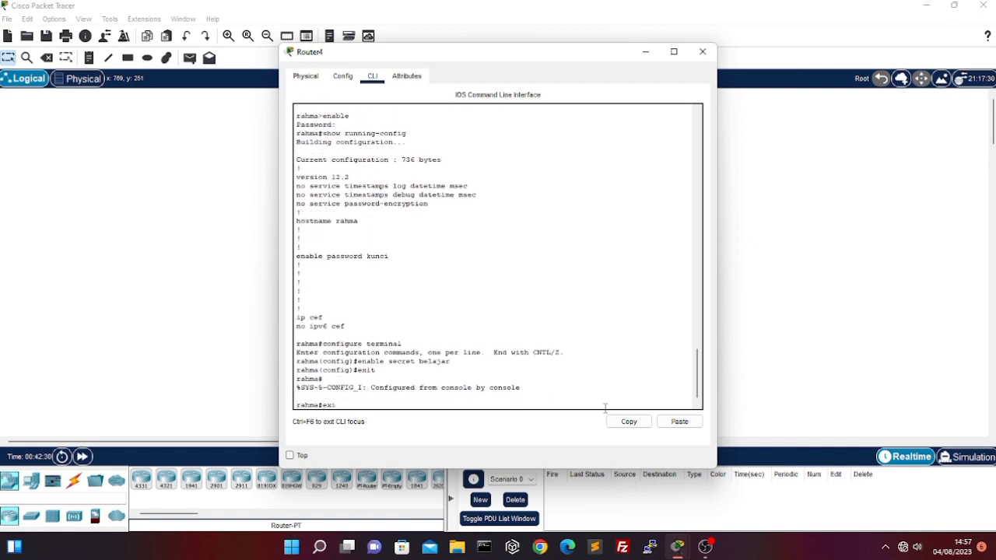
key(Return)
key(Return)
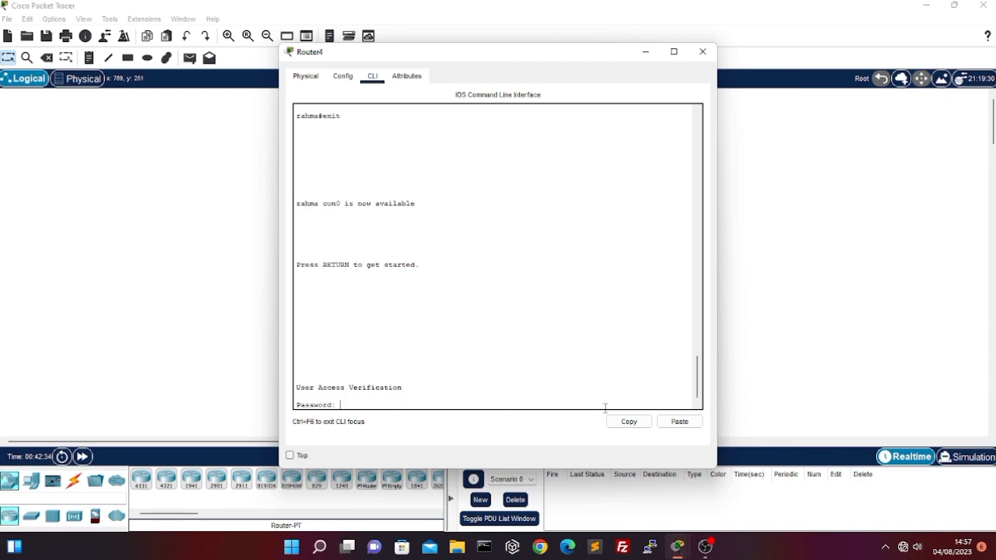
Log in with the console password and enter privileged mode with the enable secret password
key(Return)
text(enable)
key(Return)
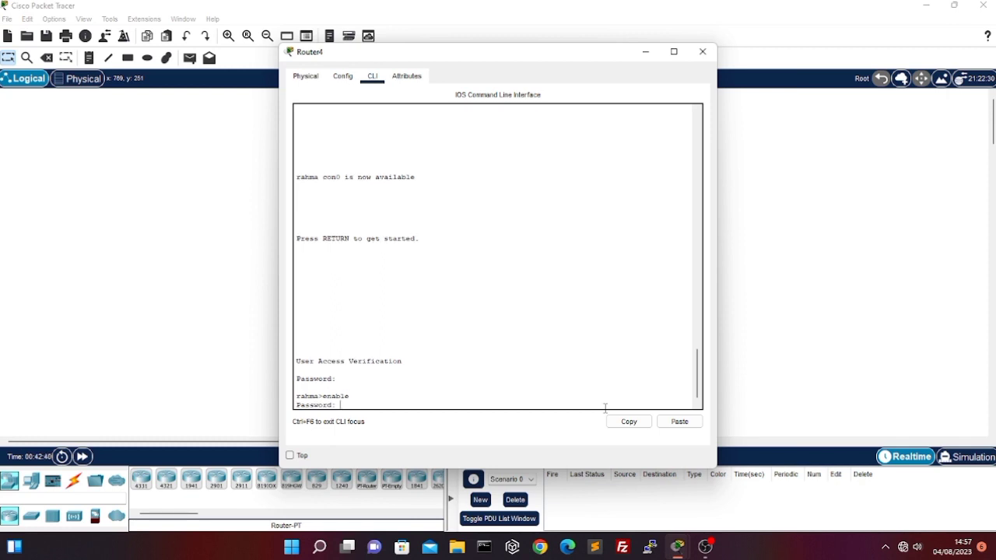
key(Return)
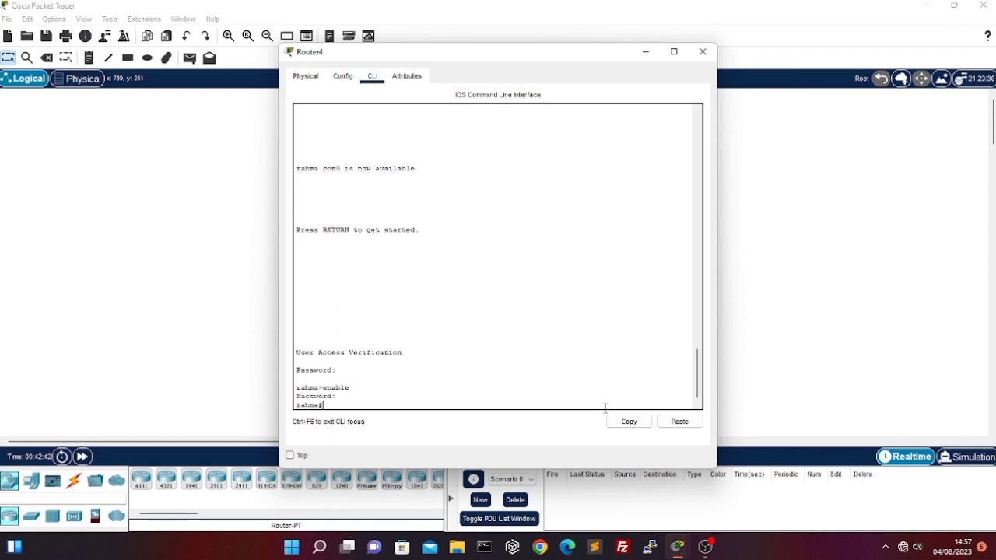
Check the encrypted enable secret entry in the running configuration, and close the listing
text(show running-config)
key(Return)
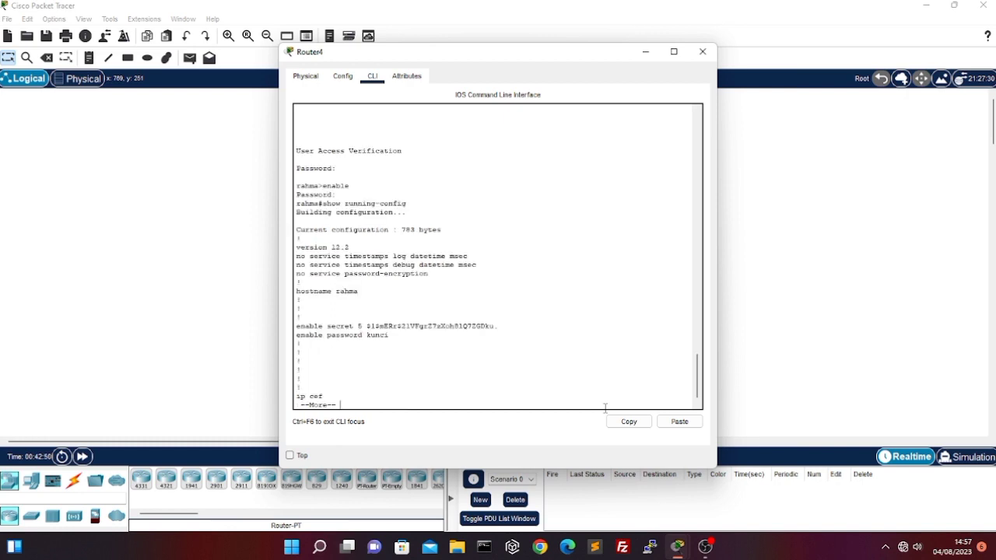
key(q)
Enter global configuration mode and set the message-of-the-day banner to "===PIHAK YANG TIDAK BERKEPENTINGAN DILARANG MASUK===", delimited by &
text(configur)
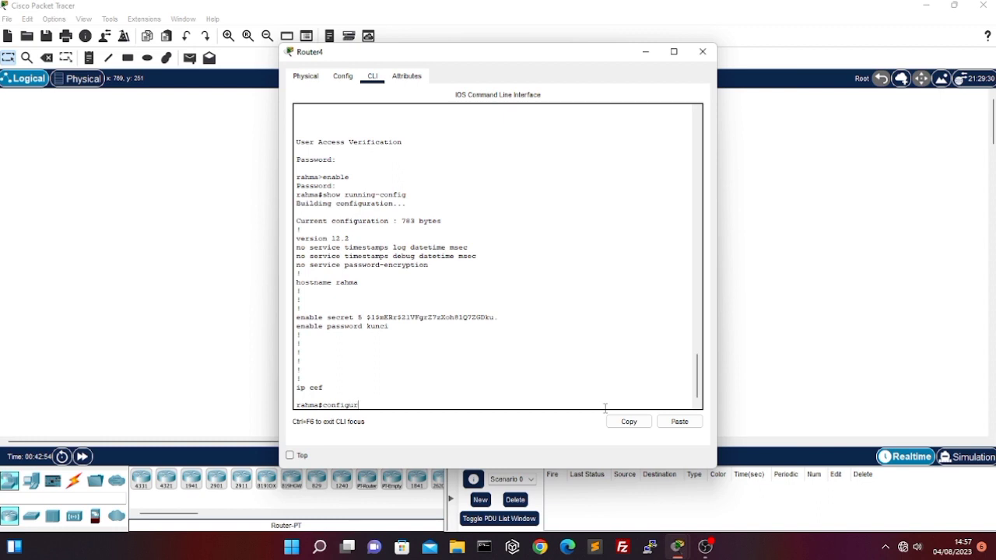
text(e terminal)
key(Return)
text(banner motd )
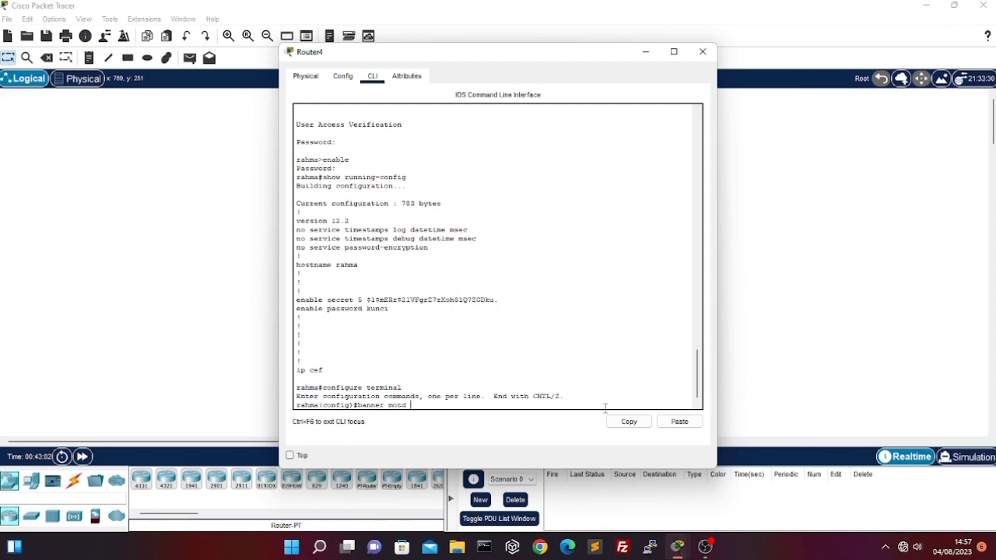
text(&===P)
key(BackSpace)
key(BackSpace)
text(PIHAK YANG TIDAK BERKEP)
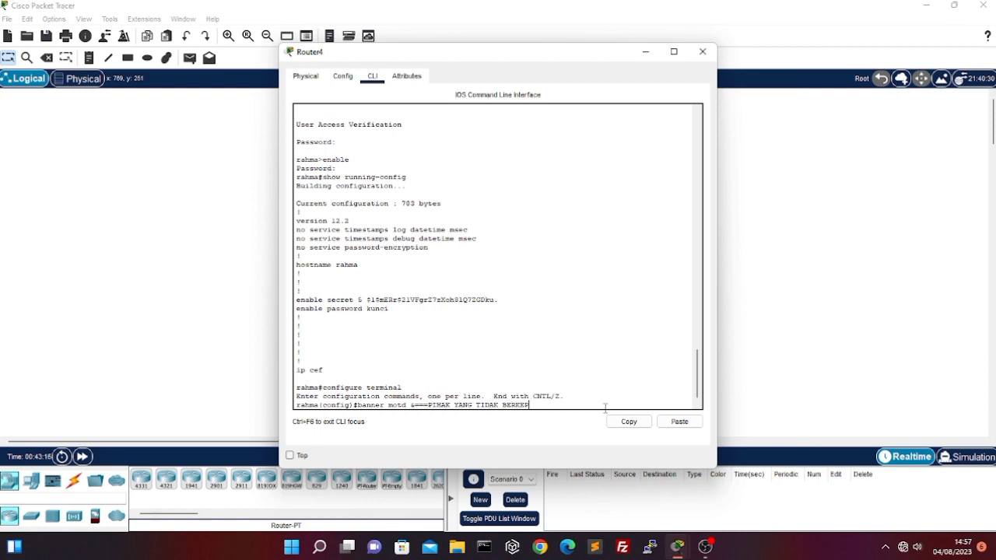
text(ENTINGAN DILARANG MASUK)
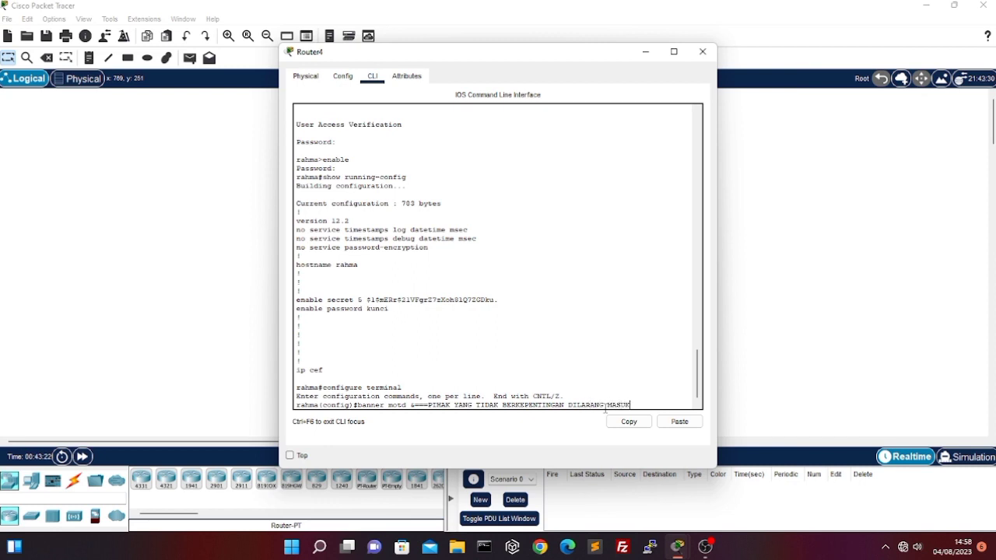
text(===&)
key(Return)
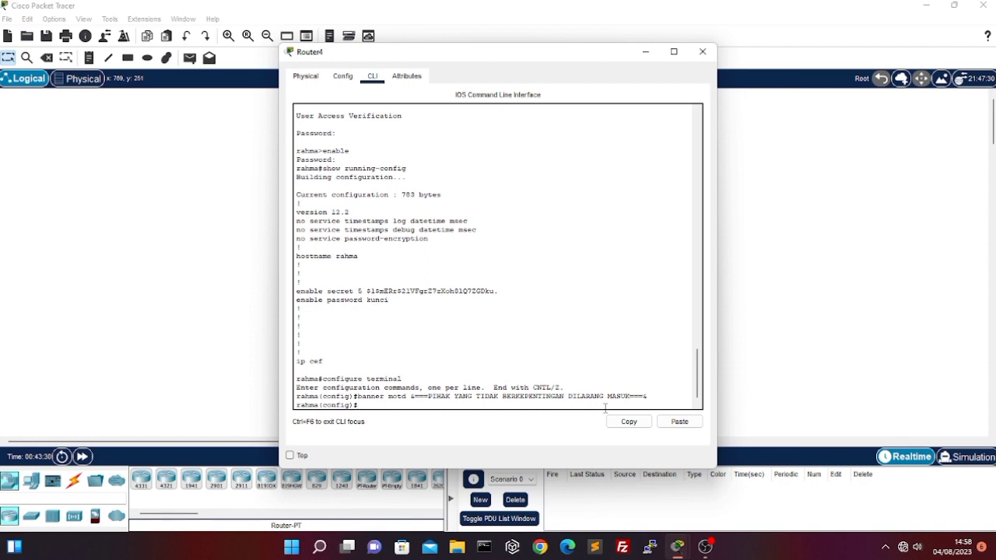
Leave configuration mode, log out of the router and reopen the console login to display the new banner
text(&exit)
key(Return)
text(exit)
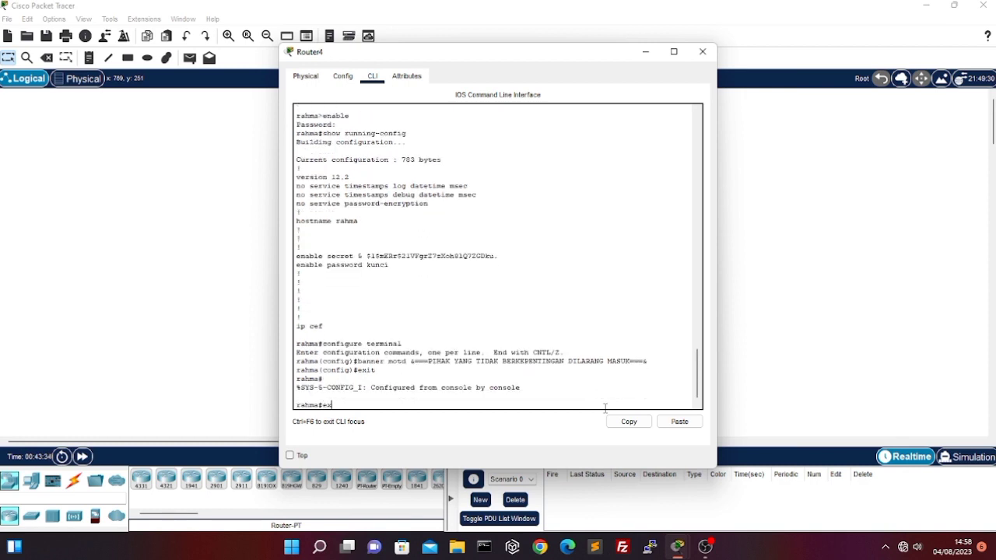
key(Return)
key(Return)
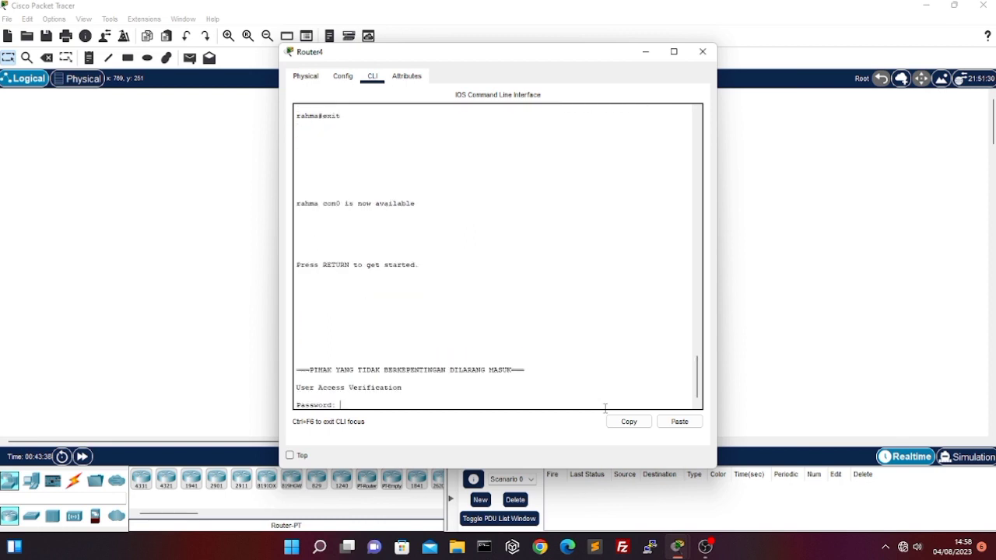
Log in past the banner with the console password, and enter privileged mode with the enable secret password
key(Return)
text(enable)
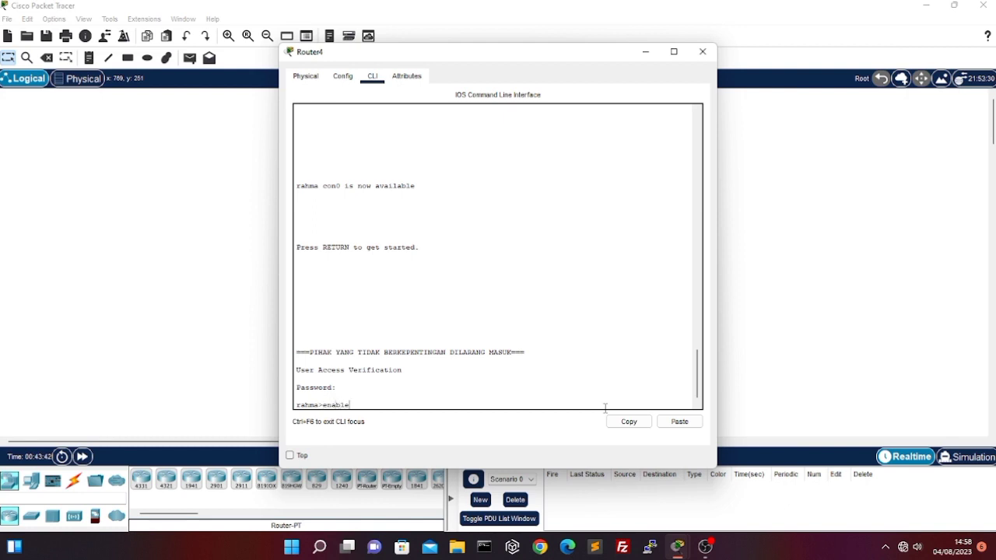
key(Return)
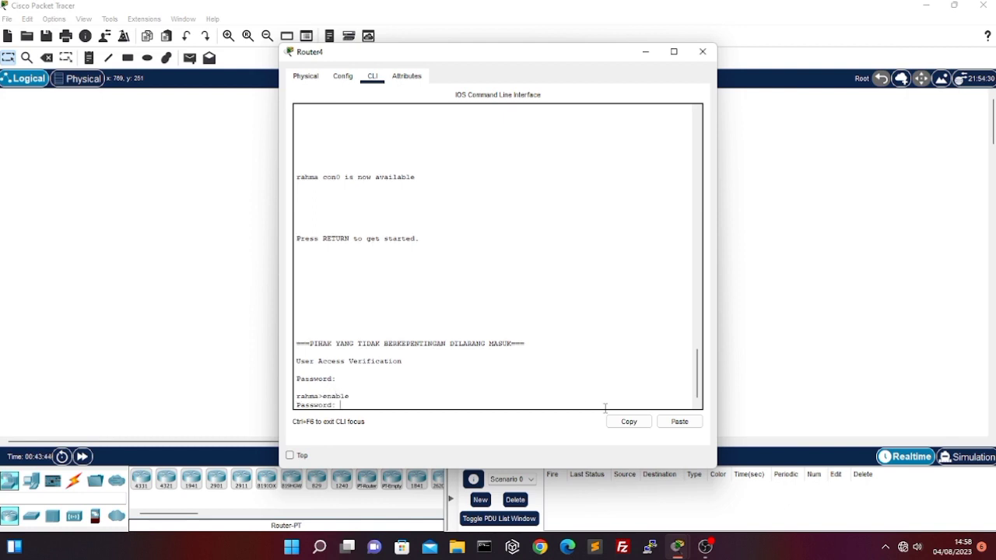
key(Return)
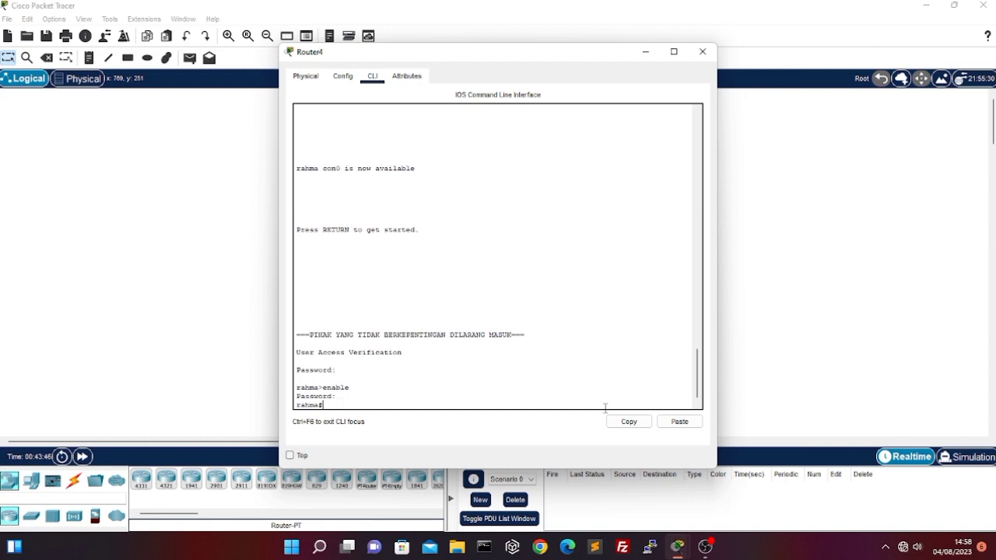
Show the running configuration to check the hostname and password entries before restarting the router
text(show running-config)
key(Return)
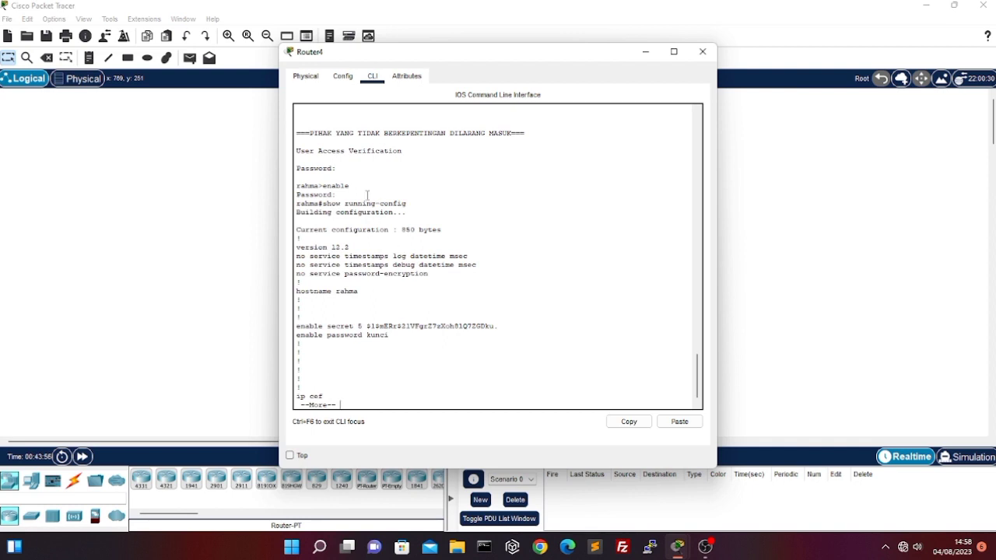
Power-cycle the router without saving its configuration, and decline the initial configuration dialog
click(303, 76)
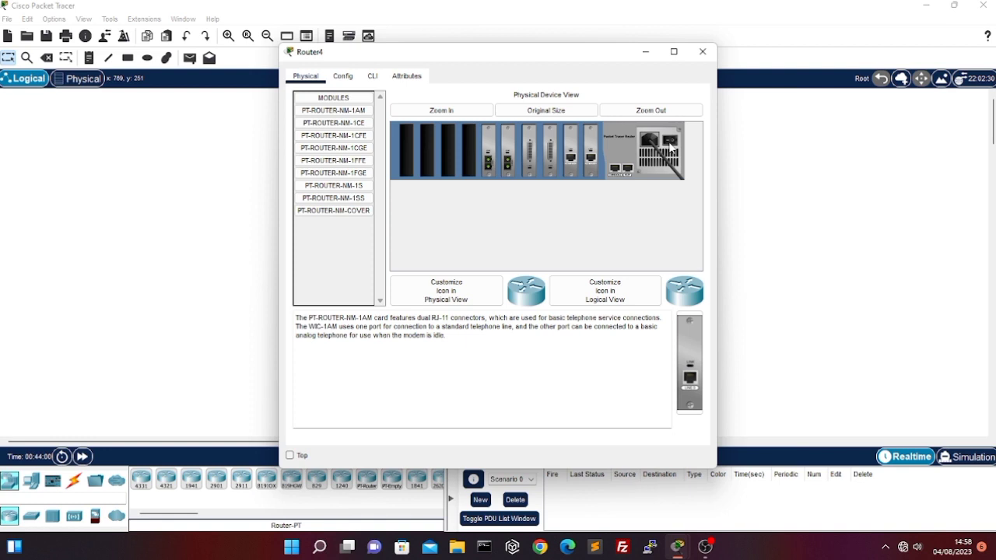
click(373, 76)
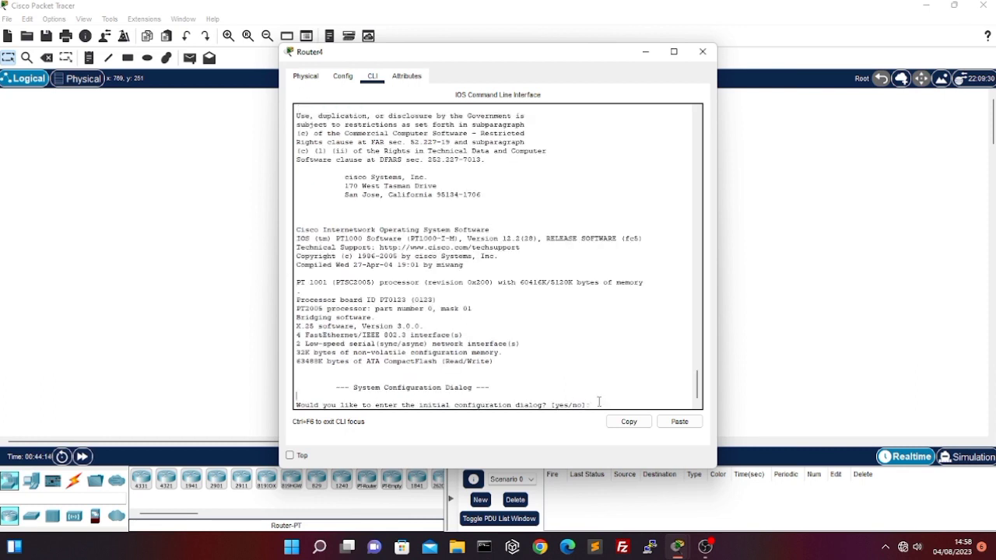
text(n)
key(Return)
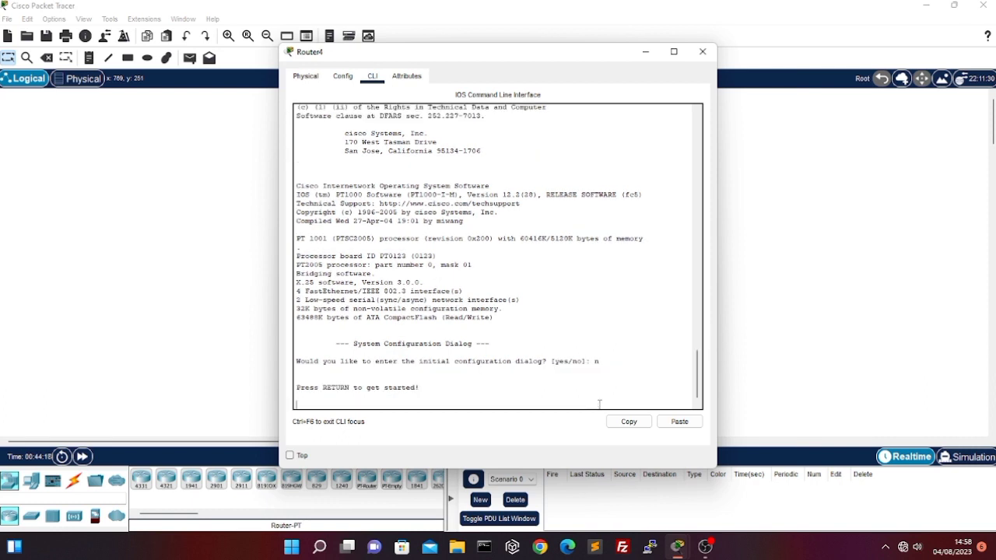
key(Return)
Enter privileged and global configuration mode, and set the router's hostname to the same first name used before the restart
text(enable)
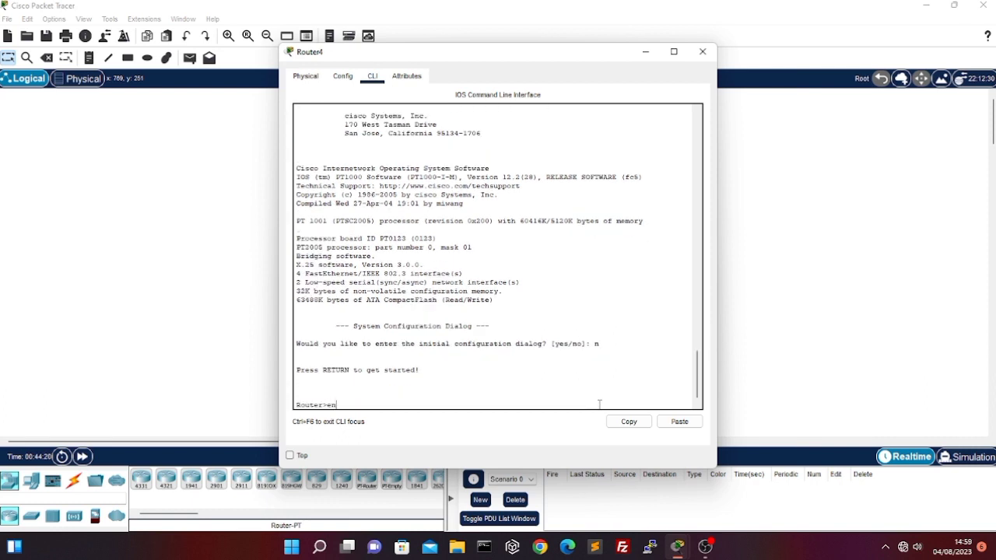
key(Return)
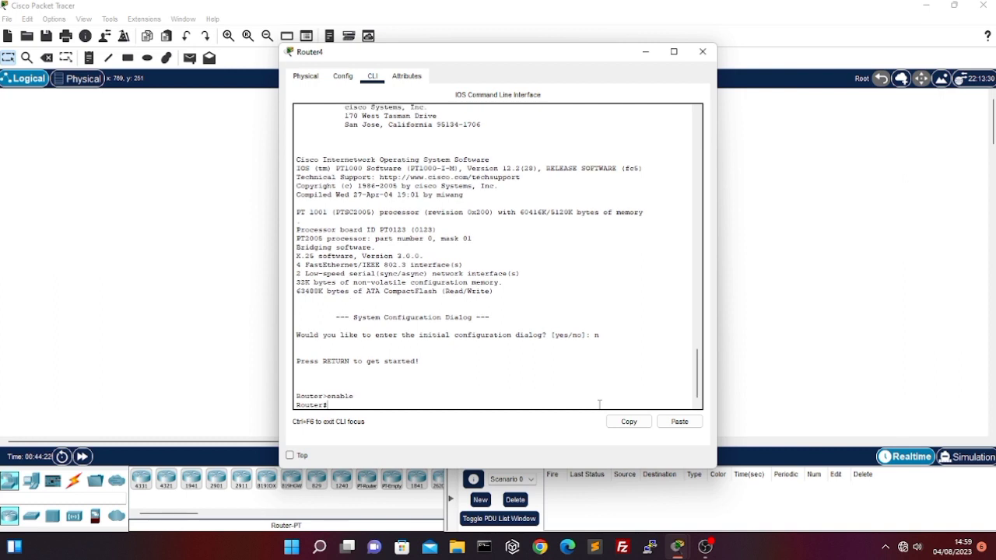
text(configure terminal)
key(Return)
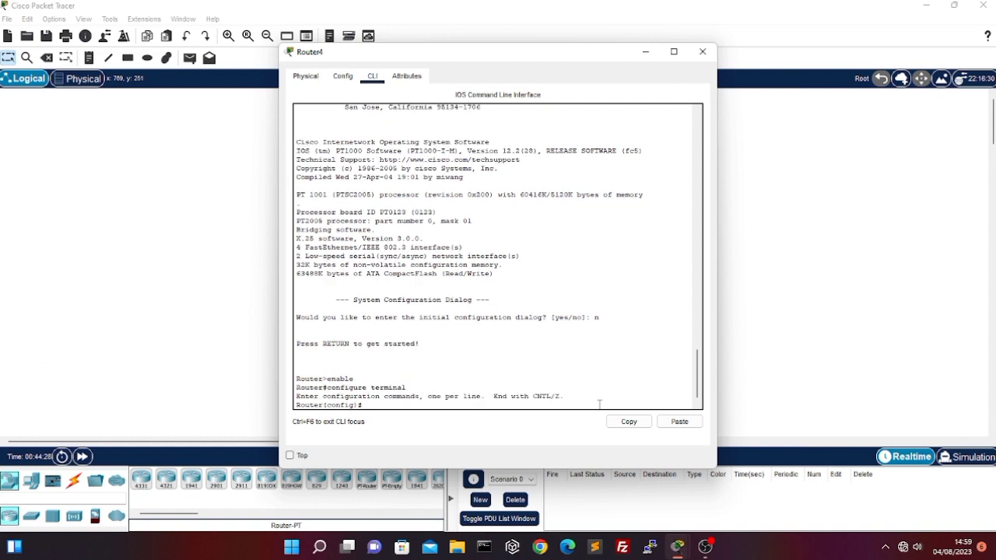
text(hostname rahma)
key(Return)
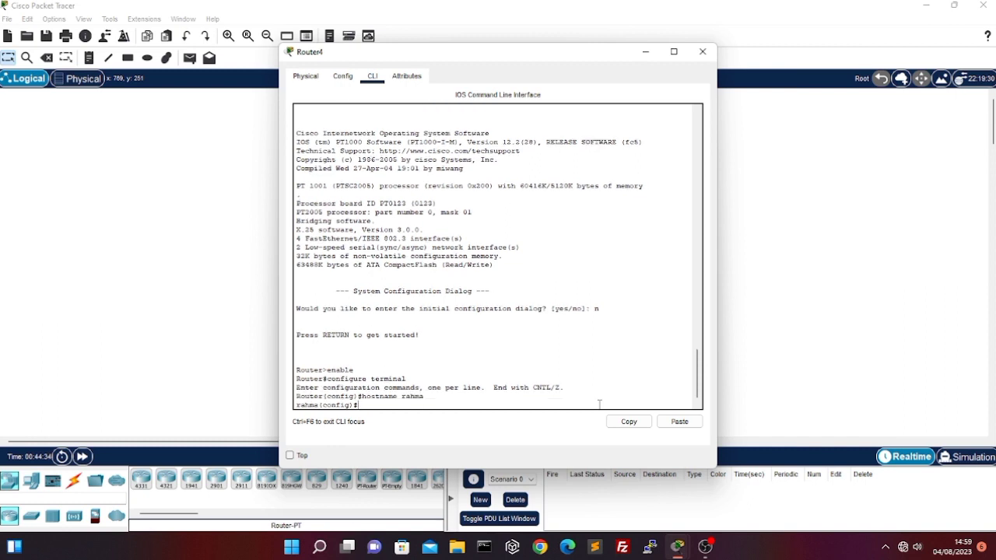
Set the message-of-the-day banner to "uji coba startup config", delimited by &
text(banner motd &uji coba start)
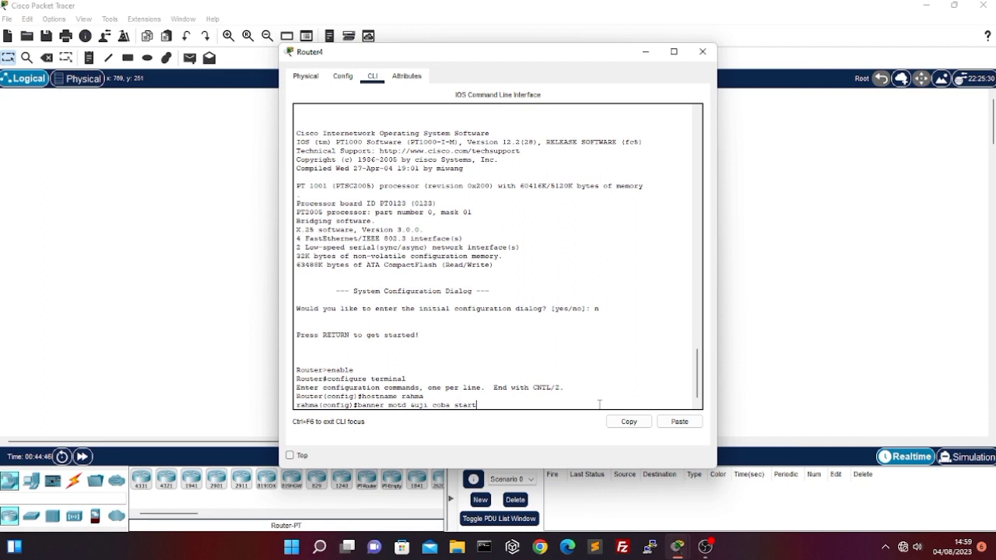
text(up config&)
key(Return)
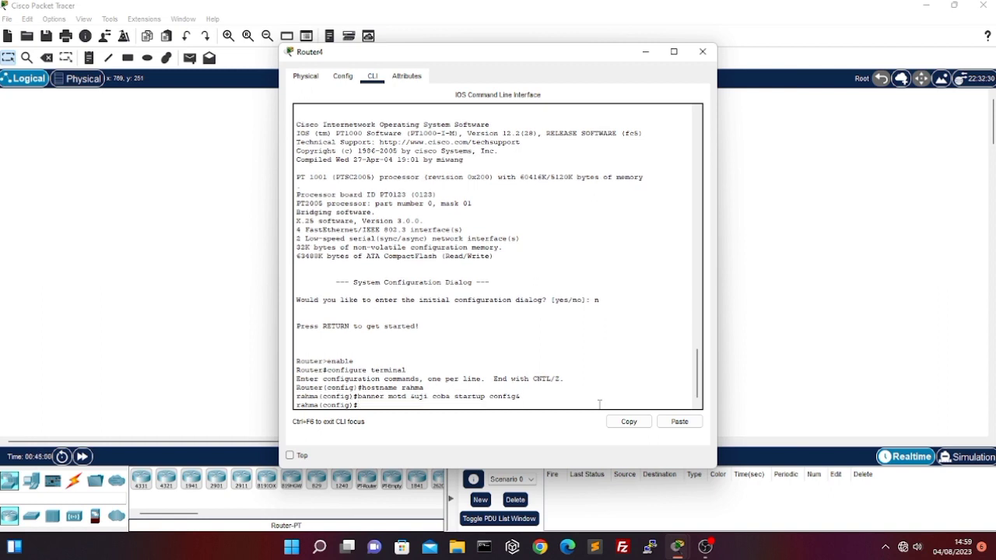
Set an enable secret password to protect privileged mode on the restarted router
text(enable secret belajar)
key(Return)
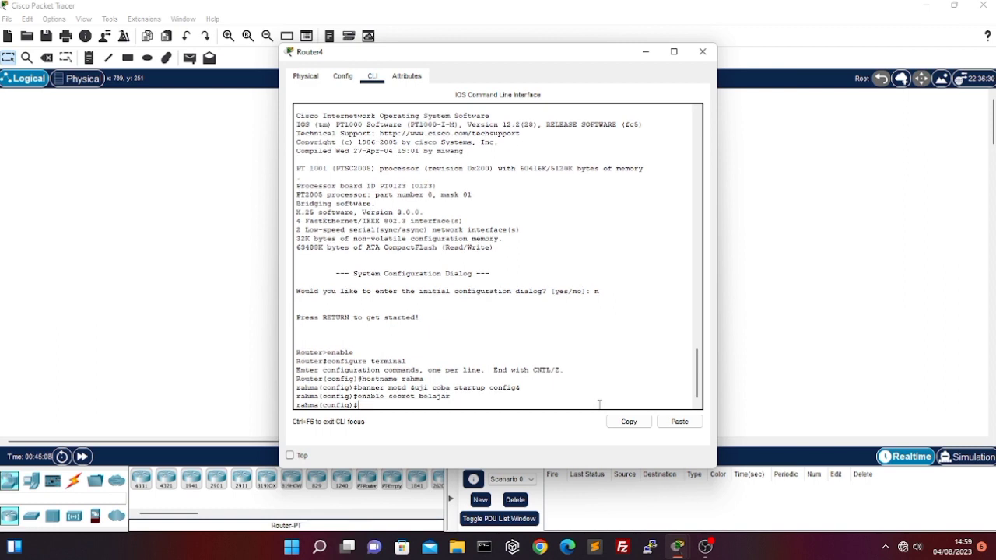
Set a password on console line 0, enable login there, and return to privileged mode
text(line console 0)
key(Return)
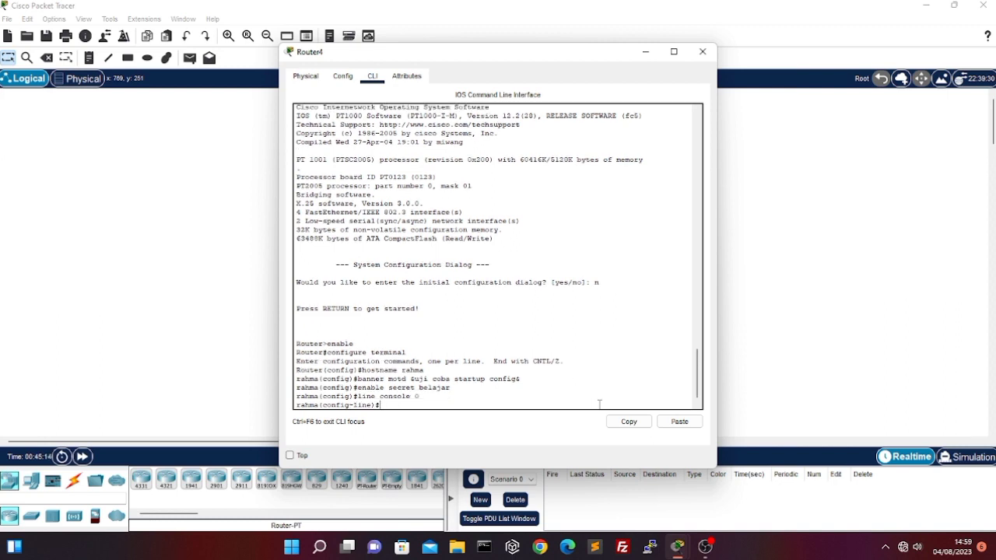
text(password indonesia)
key(Return)
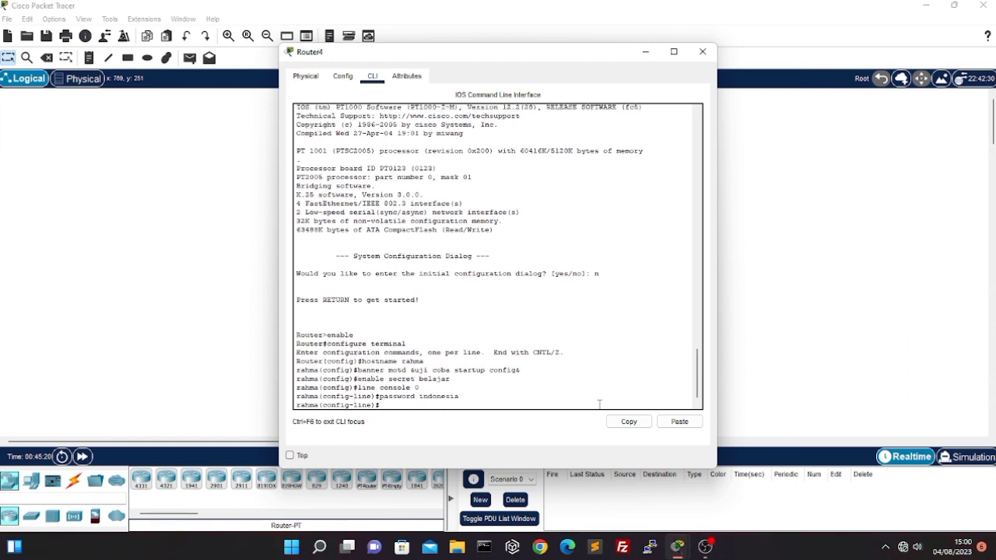
text(login)
key(Return)
text(exit)
key(Return)
text(exit)
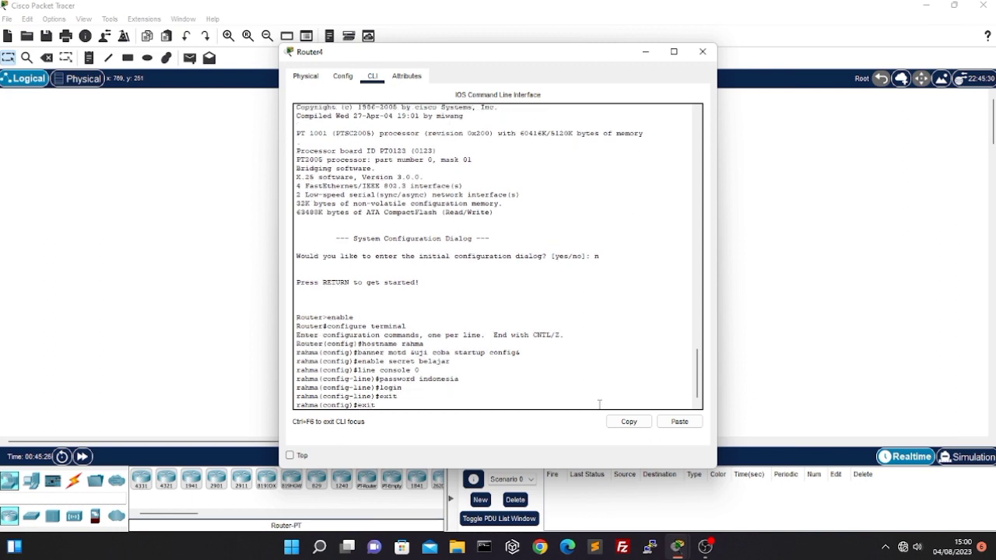
key(Return)
Check the hostname and enable secret entries in the running configuration, and close the listing
text(show running-con)
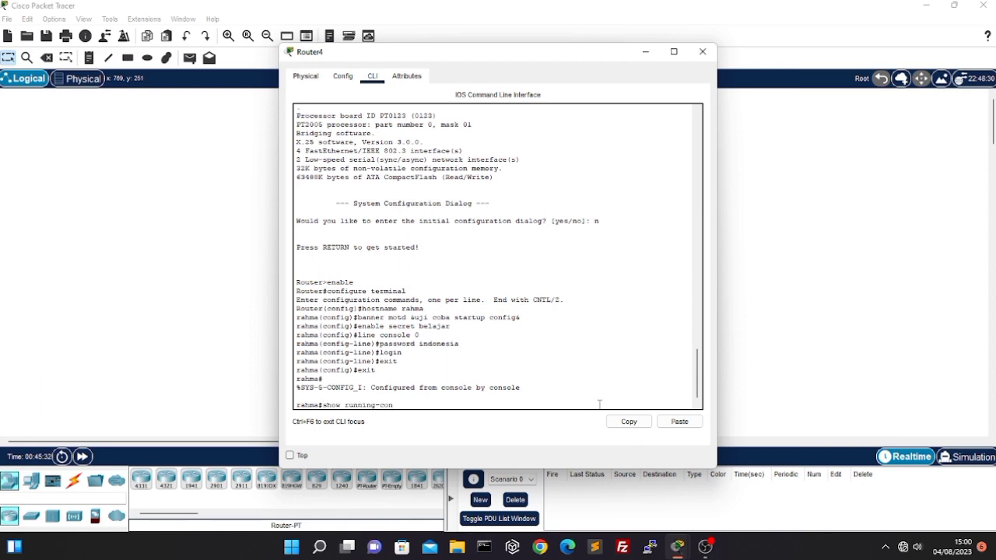
text(fig)
key(Return)
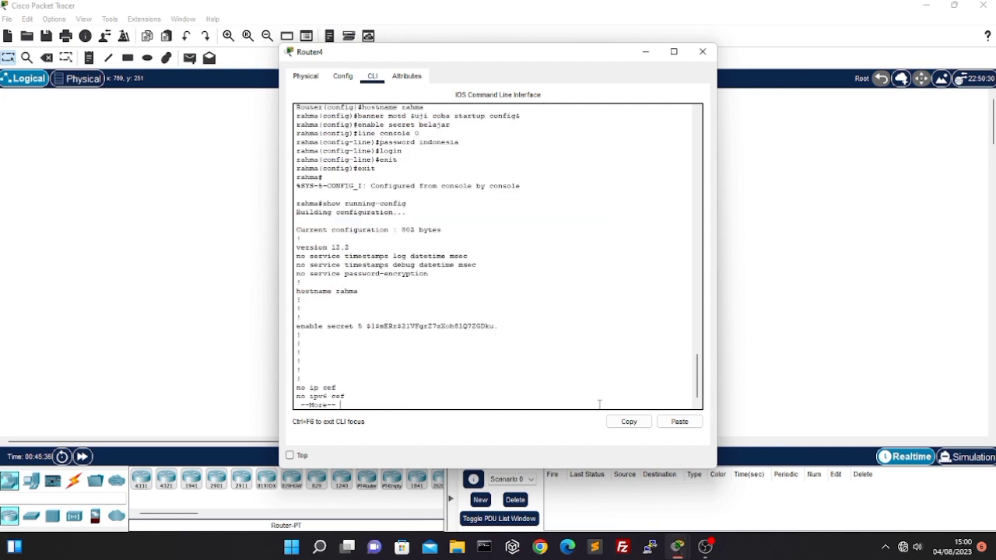
text(q)
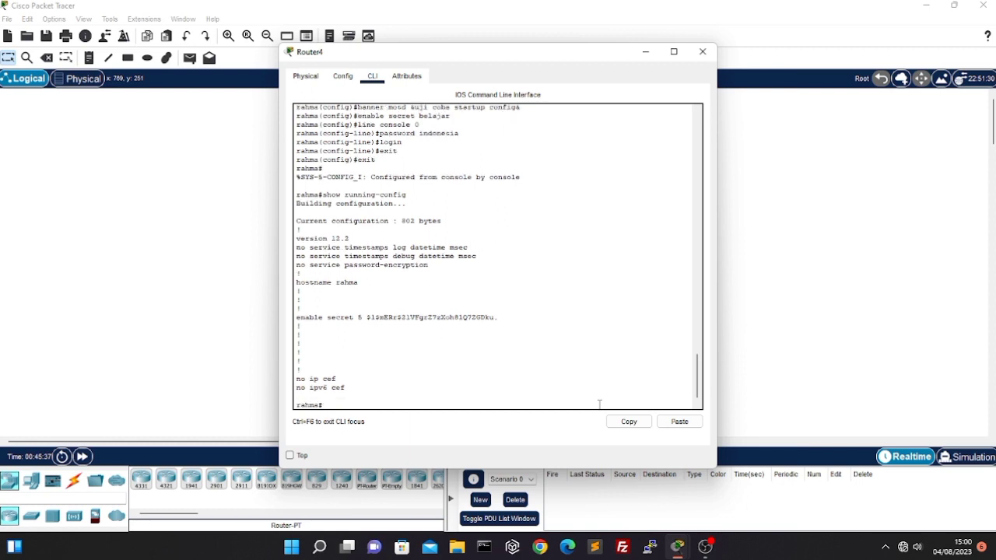
text(copy runing-config startup-config)
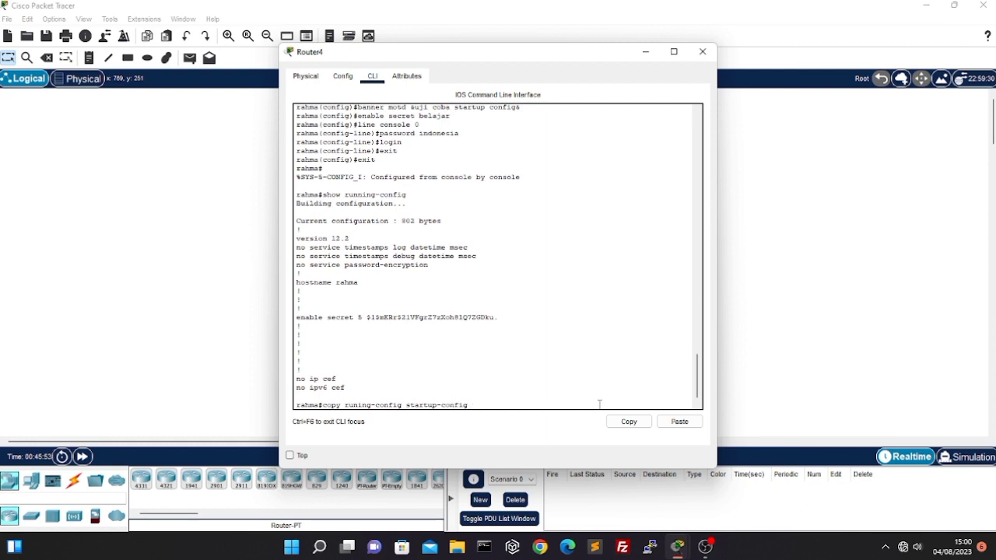
Try to save the configuration with the command "copy runing-config startup-config"
key(Return)
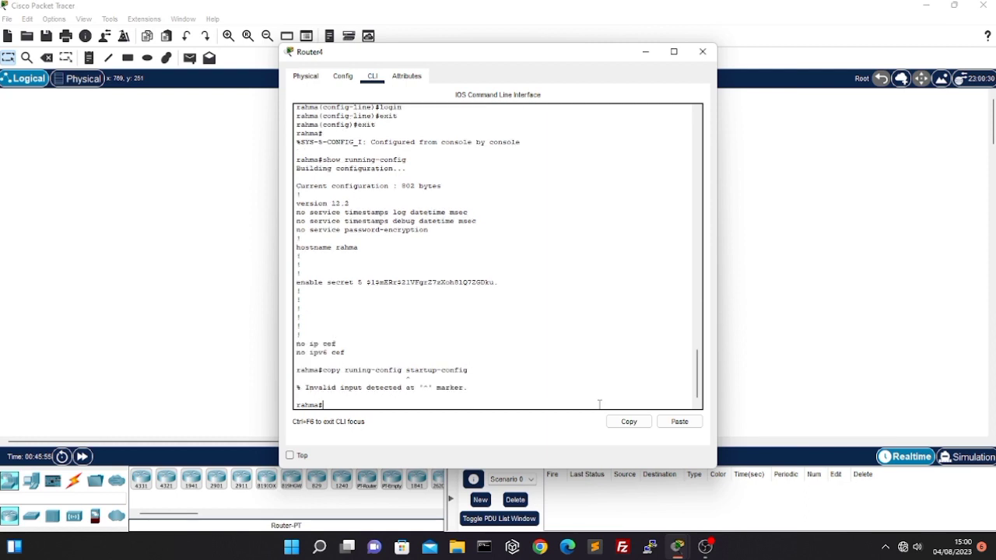
key(Return)
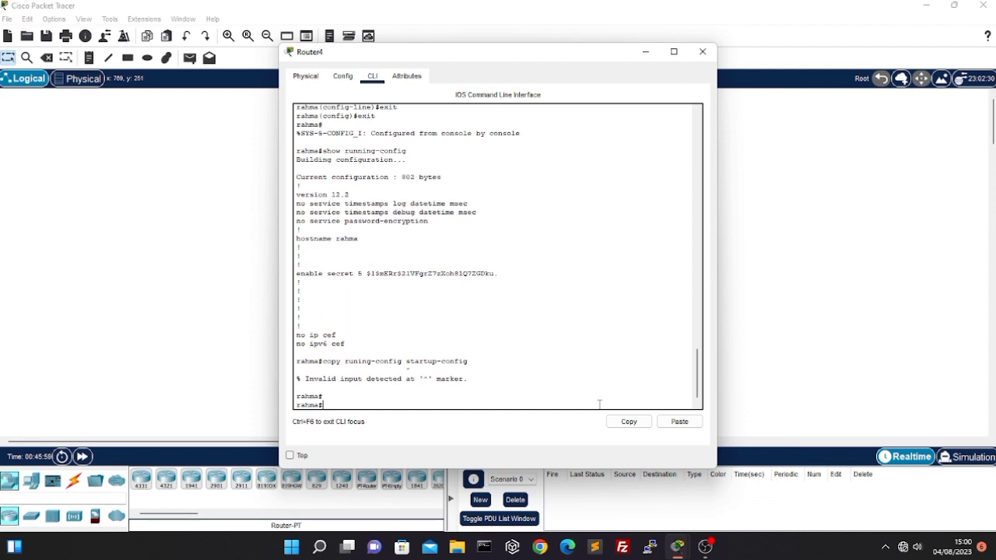
Copy running-config to startup-config, accepting the default destination filename
text(copy running-config startup-config)
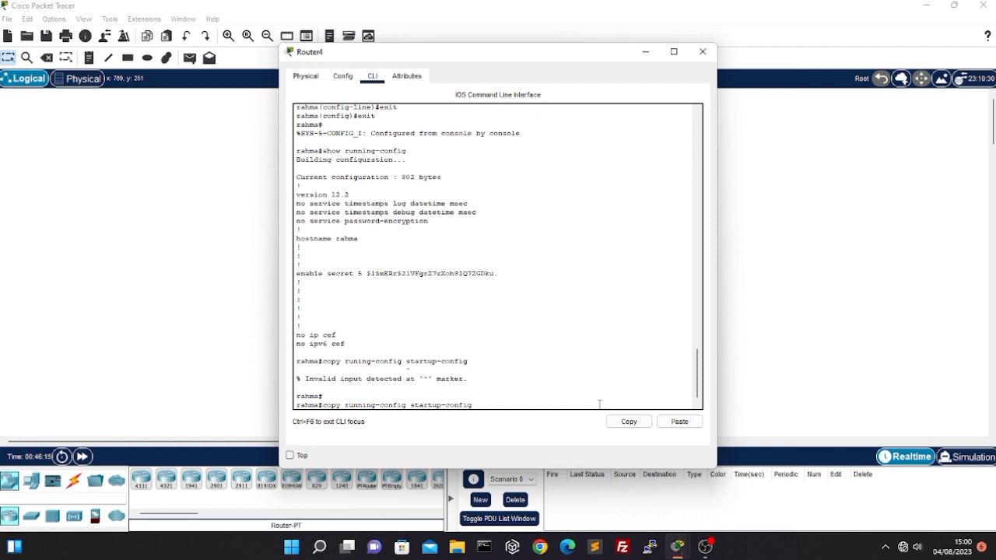
key(Return)
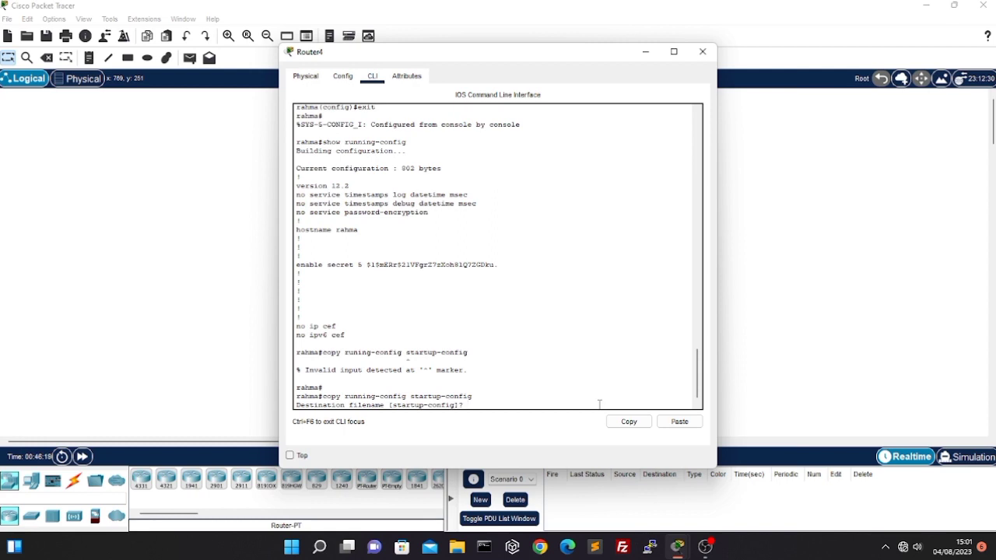
key(Return)
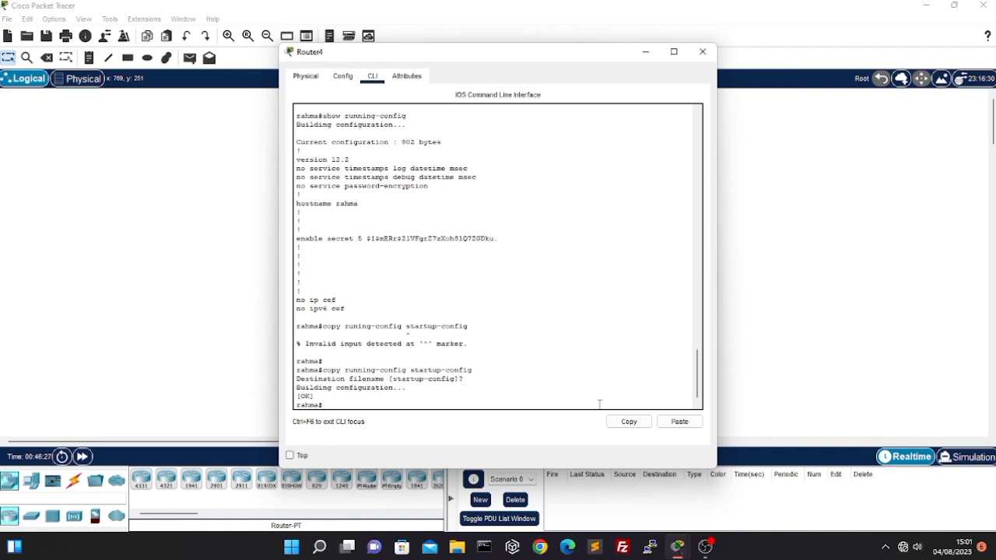
Power-cycle the router with its configuration saved, and return to the command line to watch it boot
click(306, 76)
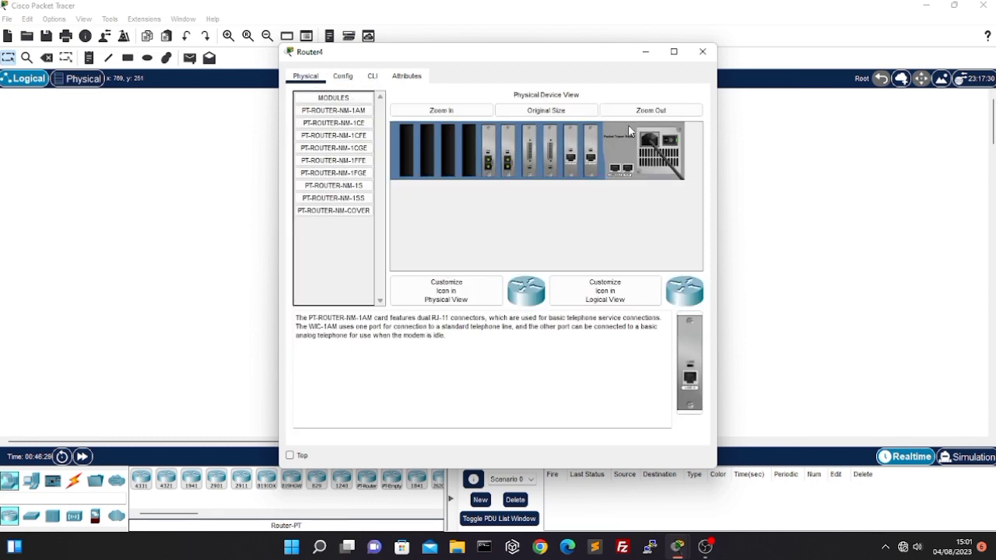
click(670, 140)
click(670, 140)
click(373, 75)
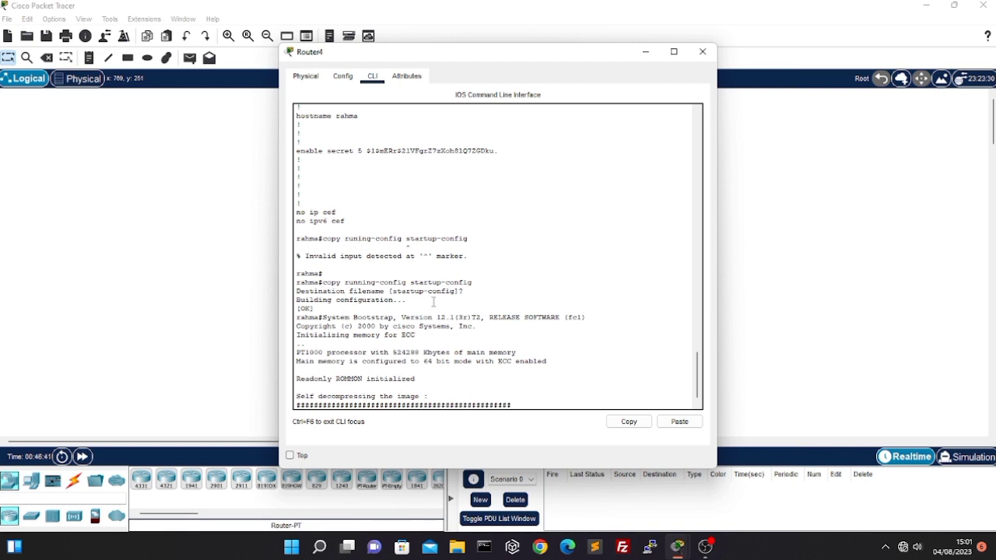
Log in to the restarted router with the console password, and enter privileged mode with the enable password
click(364, 404)
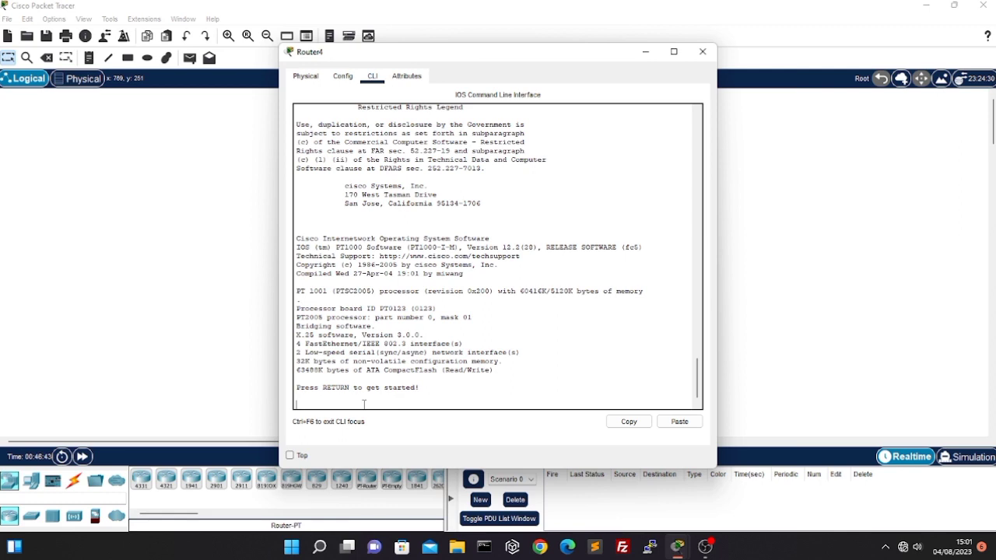
key(Return)
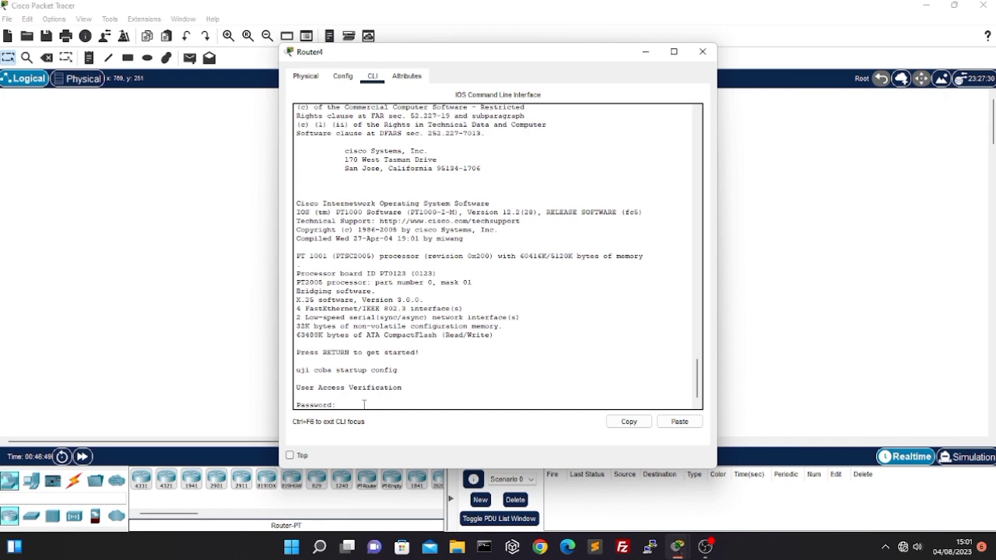
key(Return)
text(enable)
key(Return)
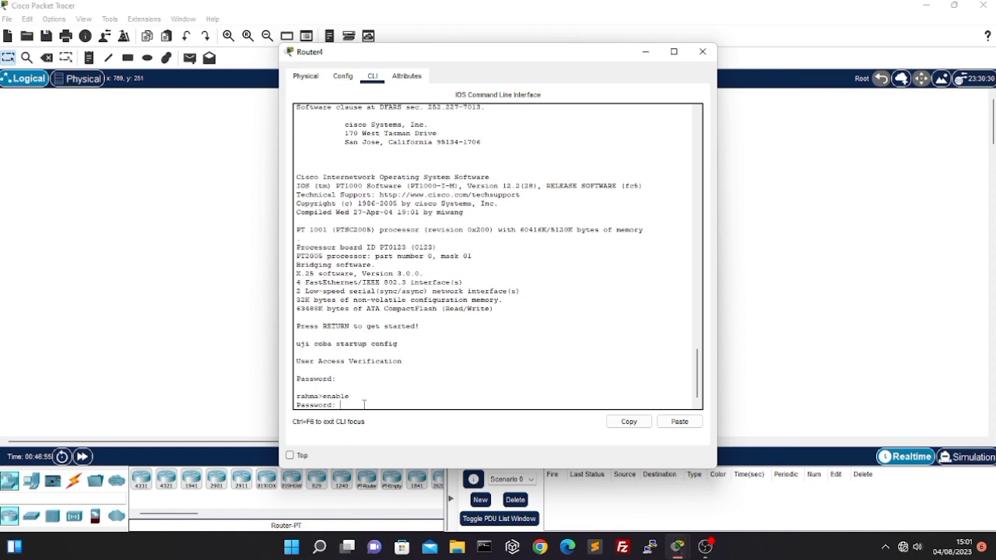
key(Return)
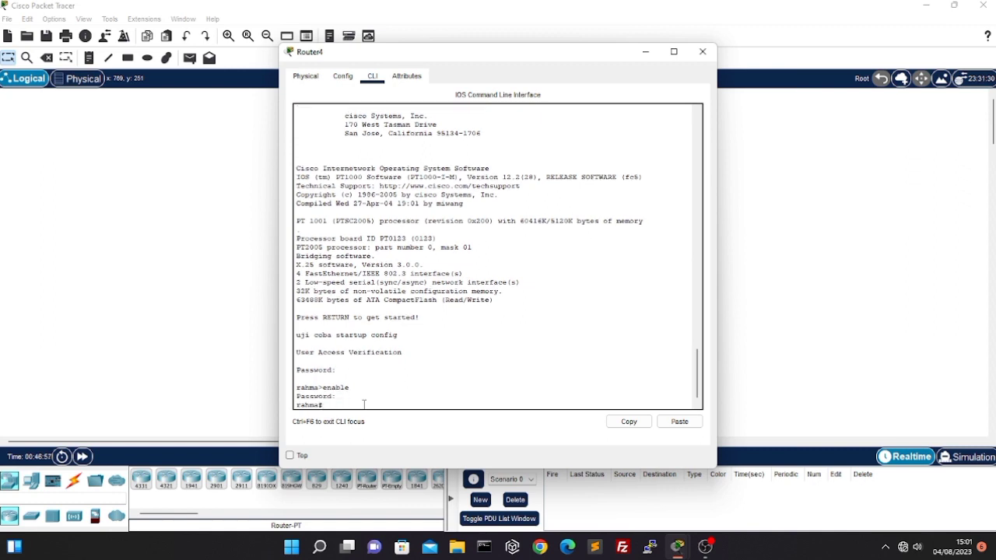
Try to display the running configuration with "show running-config", correcting the misspelled part of the command before running it
text(show running-config)
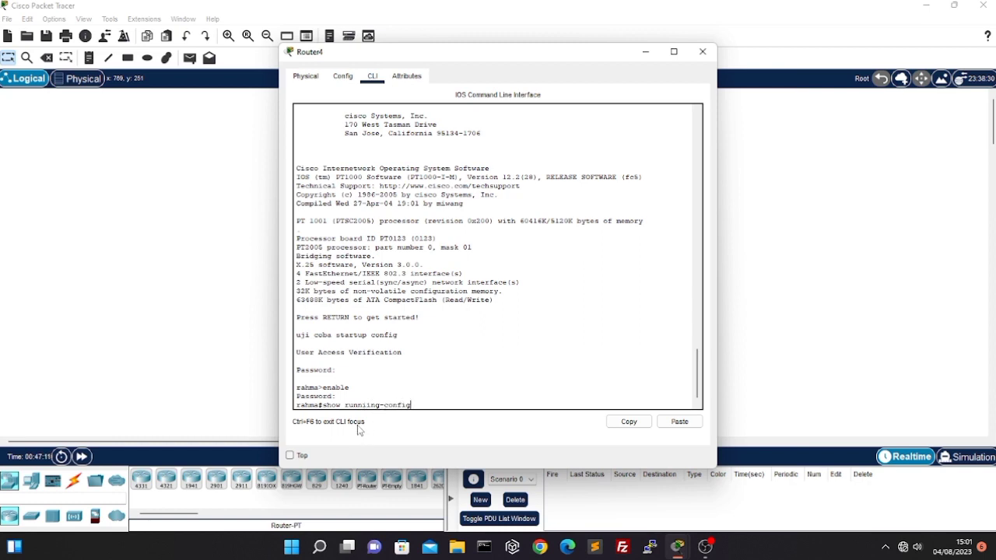
right_click(374, 408)
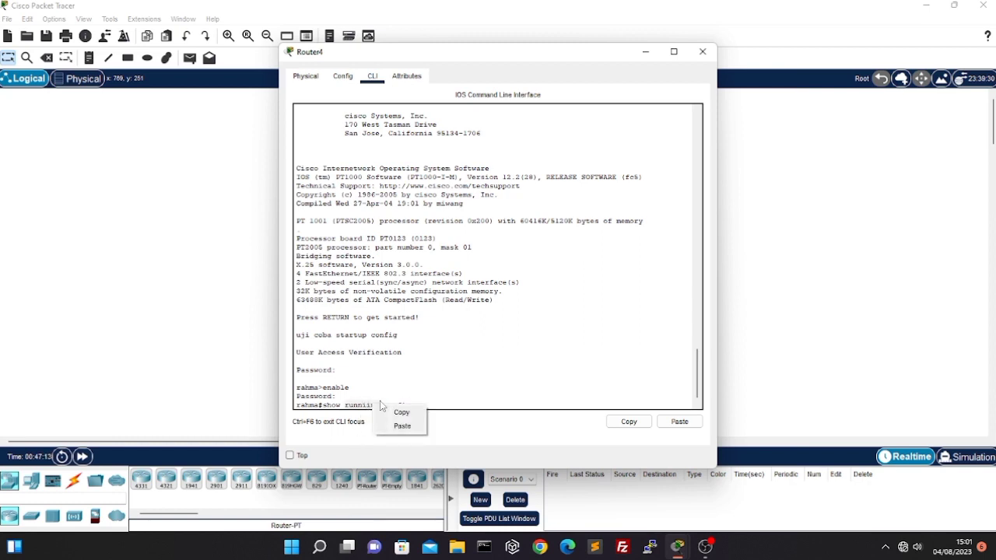
click(474, 418)
triple_click(418, 402)
right_click(418, 402)
click(364, 383)
double_click(424, 401)
key(BackSpace)
key(BackSpace)
key(BackSpace)
key(BackSpace)
text(ng-config)
key(Return)
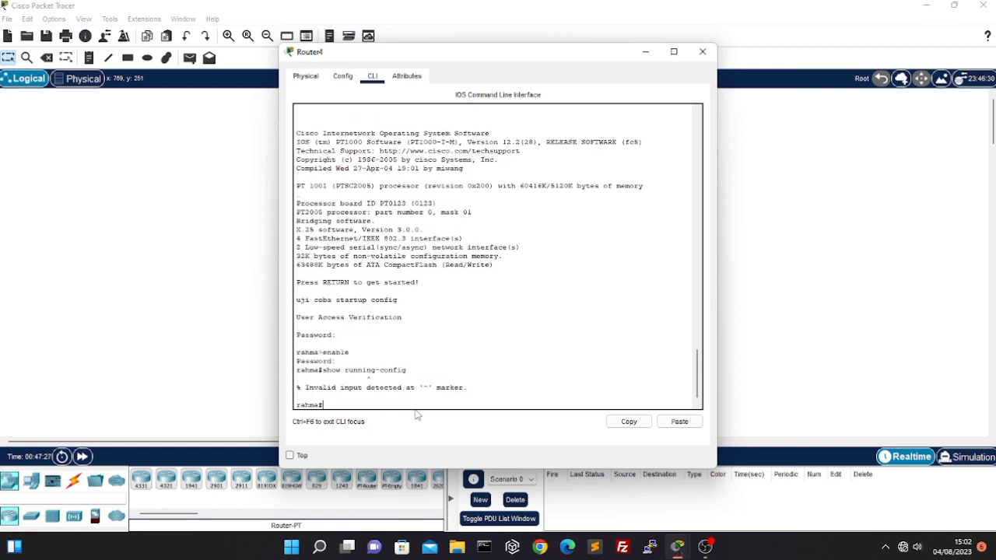
Run "show running-config" to check the hostname and enable secret entries after the restart, and quit the listing
text(show running-config)
key(Return)
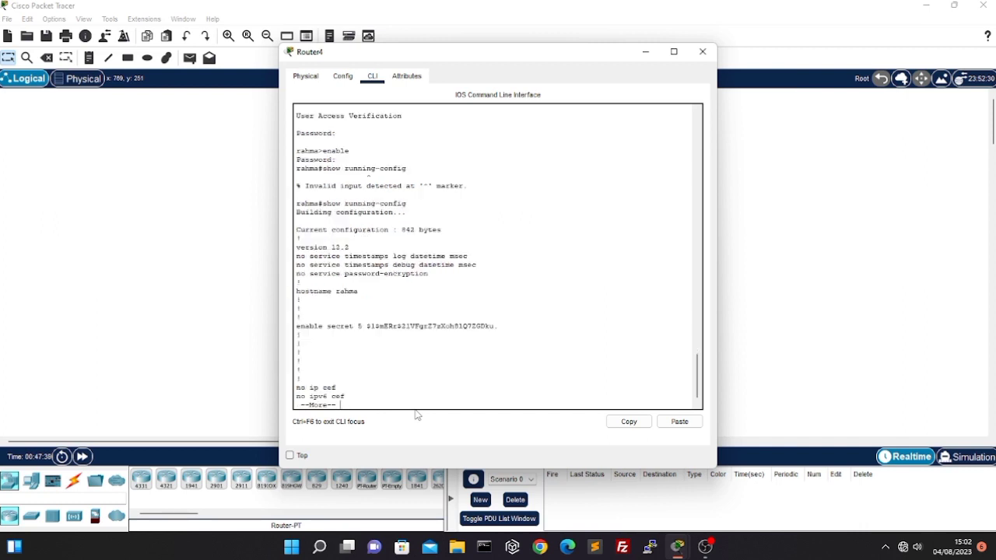
key(q)
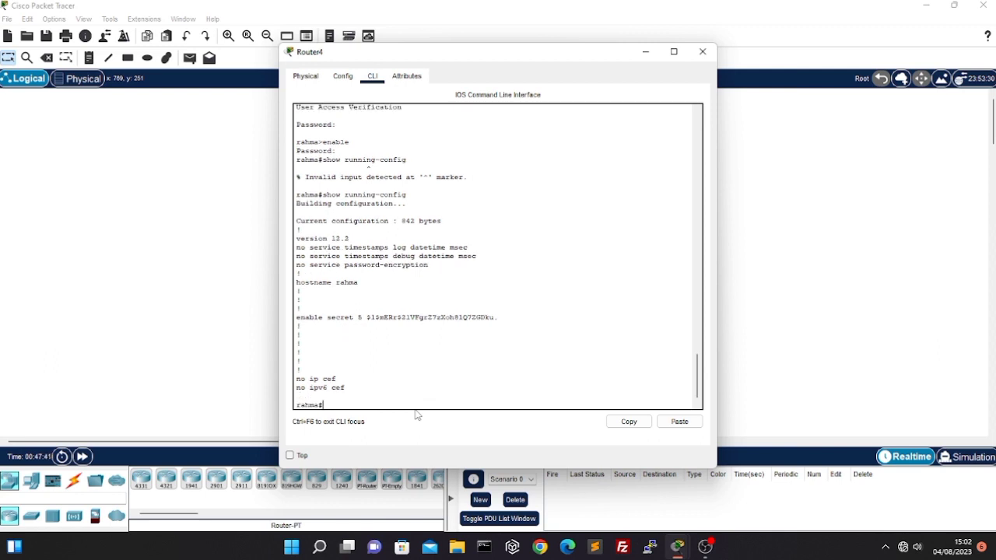
Run "show startup-config" to examine the hostname and enable secret entries stored in the startup configuration
text(show startup-config)
key(Return)
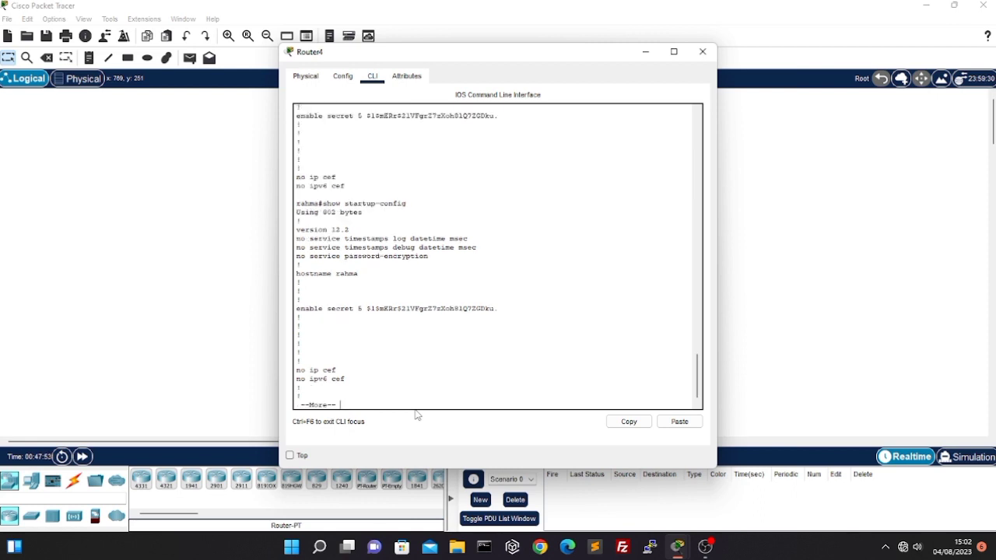